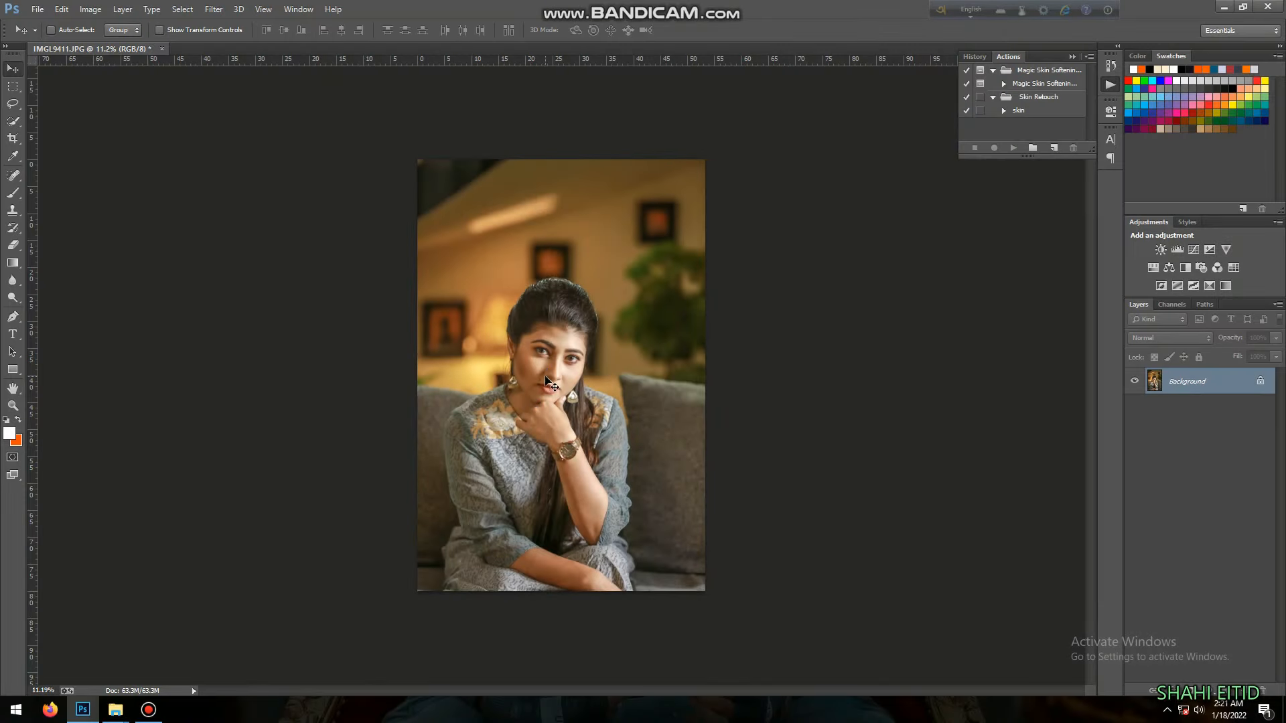
Step: Remove the small blemishes on the woman's cheek with the Content-Aware Spot Healing Brush
click(566, 314)
drag(565, 313, 596, 370)
key(ctrl+z)
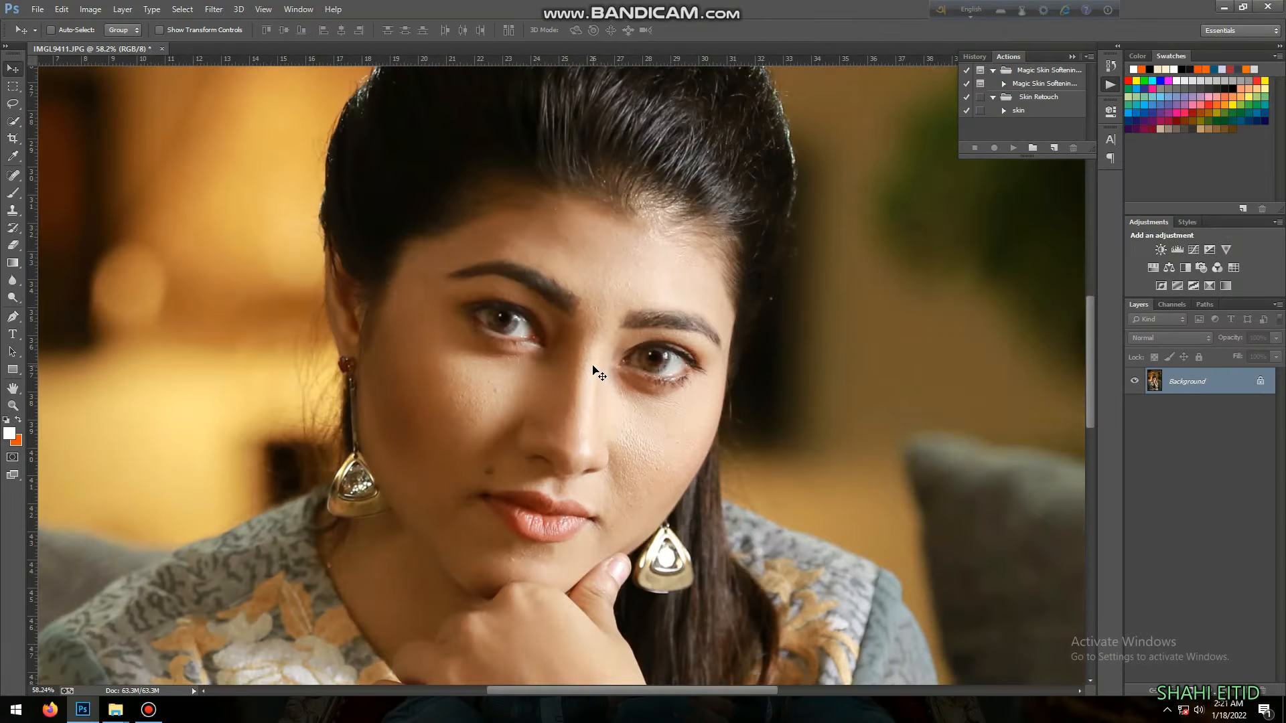
key(ctrl+z)
drag(495, 364, 525, 465)
scroll(484, 448, down, 3)
key(j)
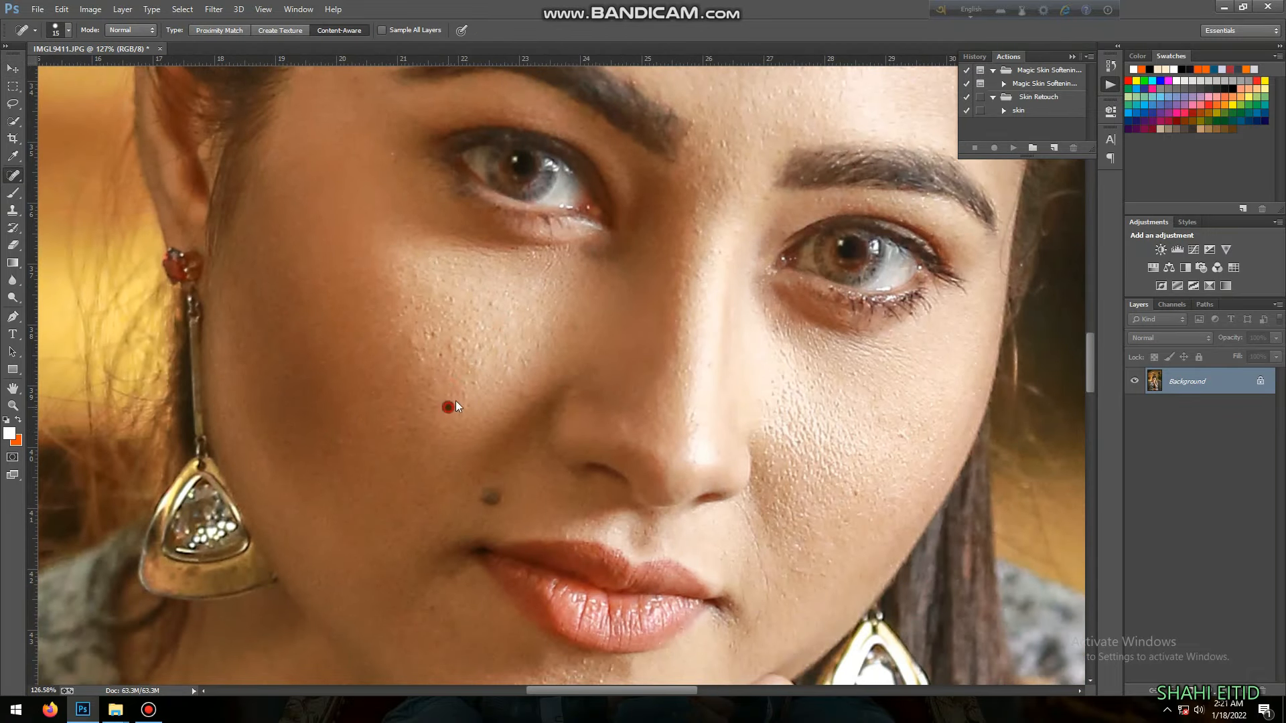
Step: Heal the spots on the forehead using the Spot Healing Brush at size 20
drag(858, 148, 721, 418)
key(])
click(713, 325)
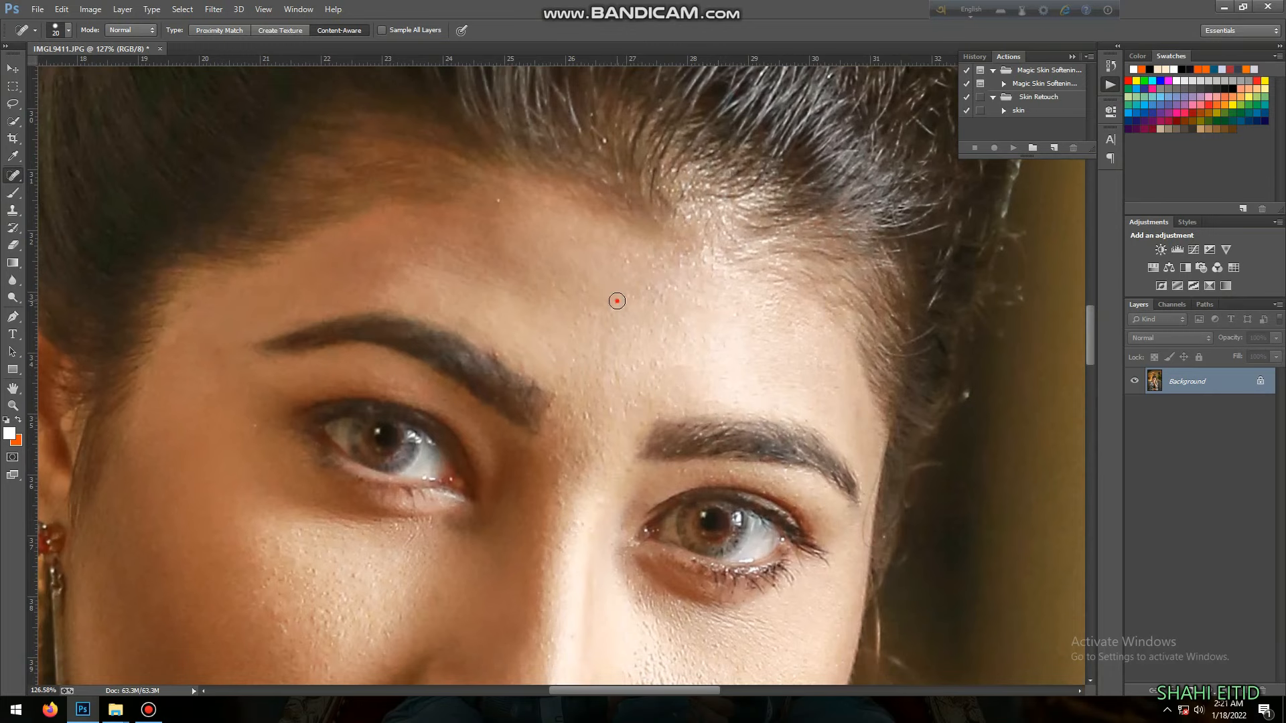
scroll(636, 268, down, 8)
drag(598, 448, 620, 288)
scroll(609, 228, down, 5)
scroll(610, 228, up, 3)
ctrl+click(610, 312)
click(645, 267)
Step: Duplicate the Background layer and apply a High Pass filter with a 4.1 pixel radius to the copy
key(ctrl+j)
click(217, 8)
mouse_move(214, 8)
mouse_move(301, 258)
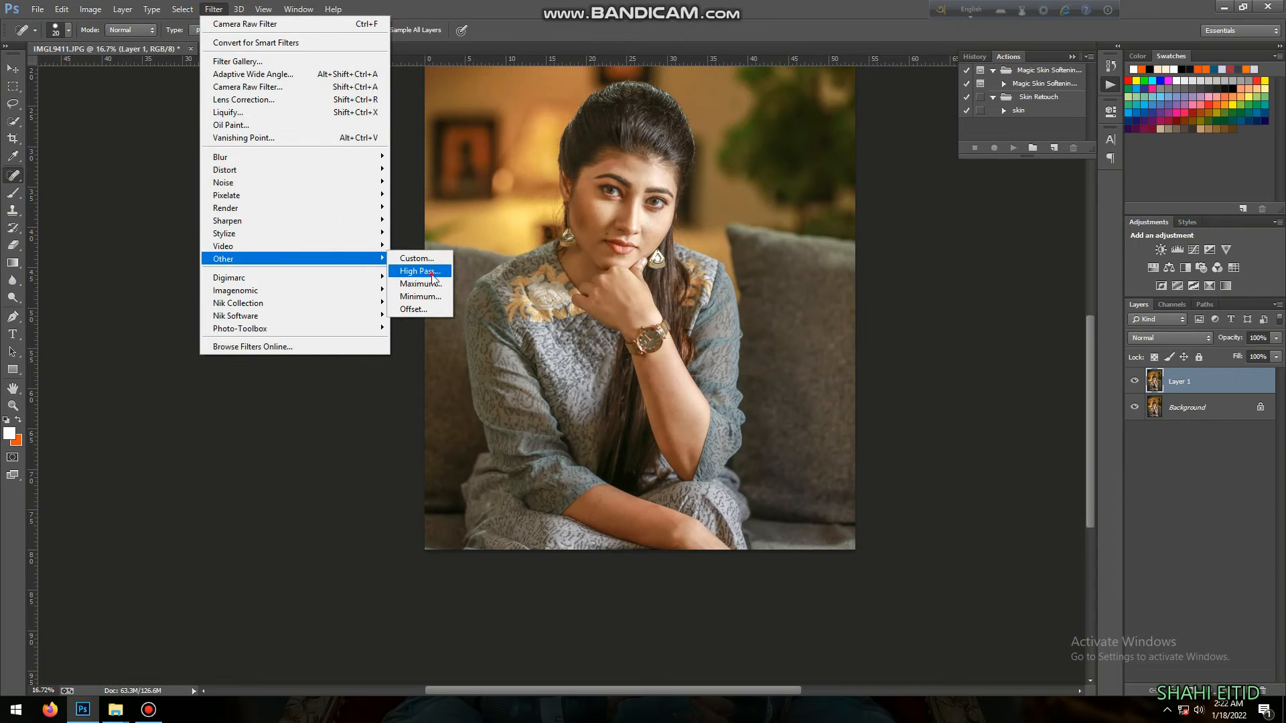
click(431, 273)
click(572, 367)
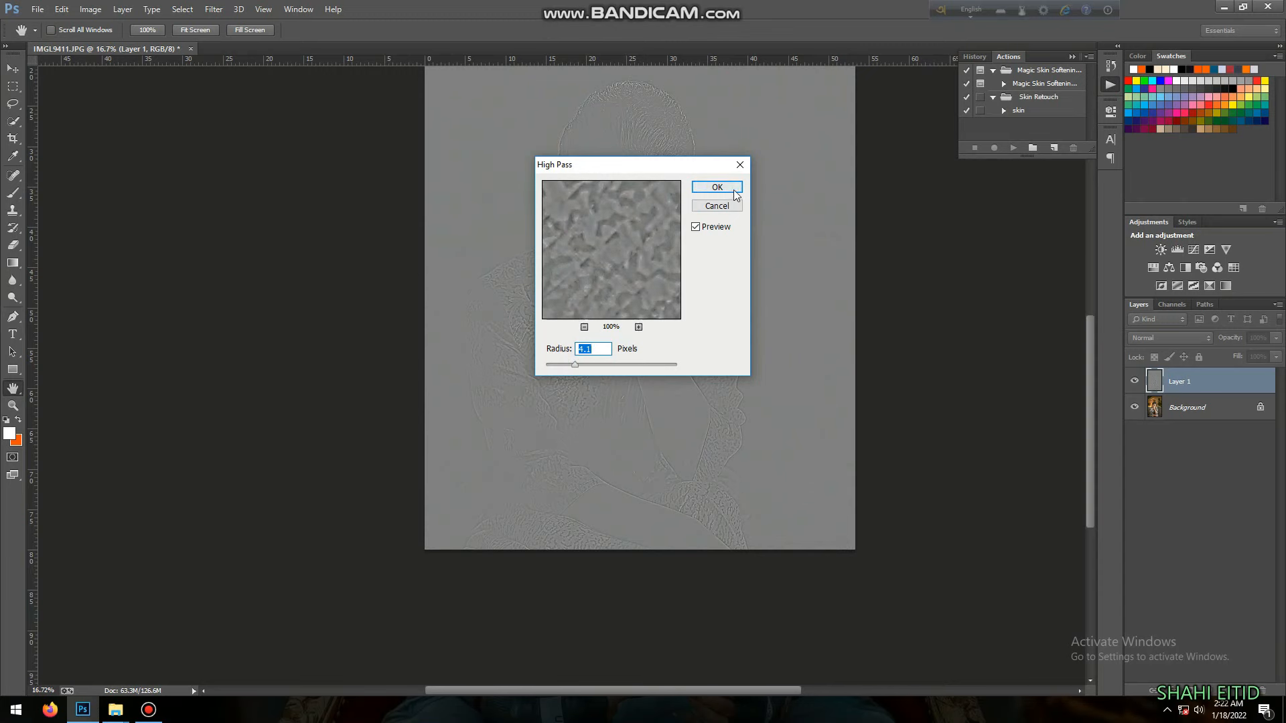
click(717, 187)
Step: Set the high-pass layer's blend mode to Overlay and stamp all visible layers into a new layer
click(1170, 337)
click(1169, 521)
scroll(620, 209, up, 10)
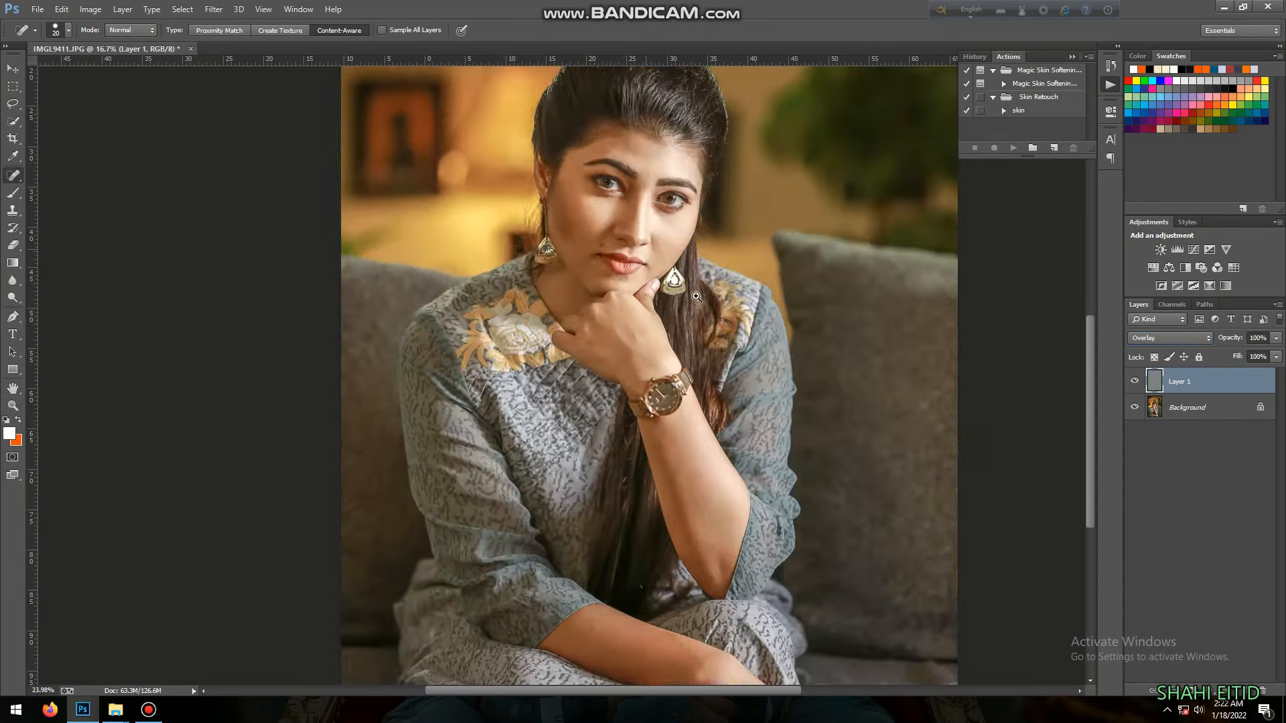
key(ctrl+shift+alt+e)
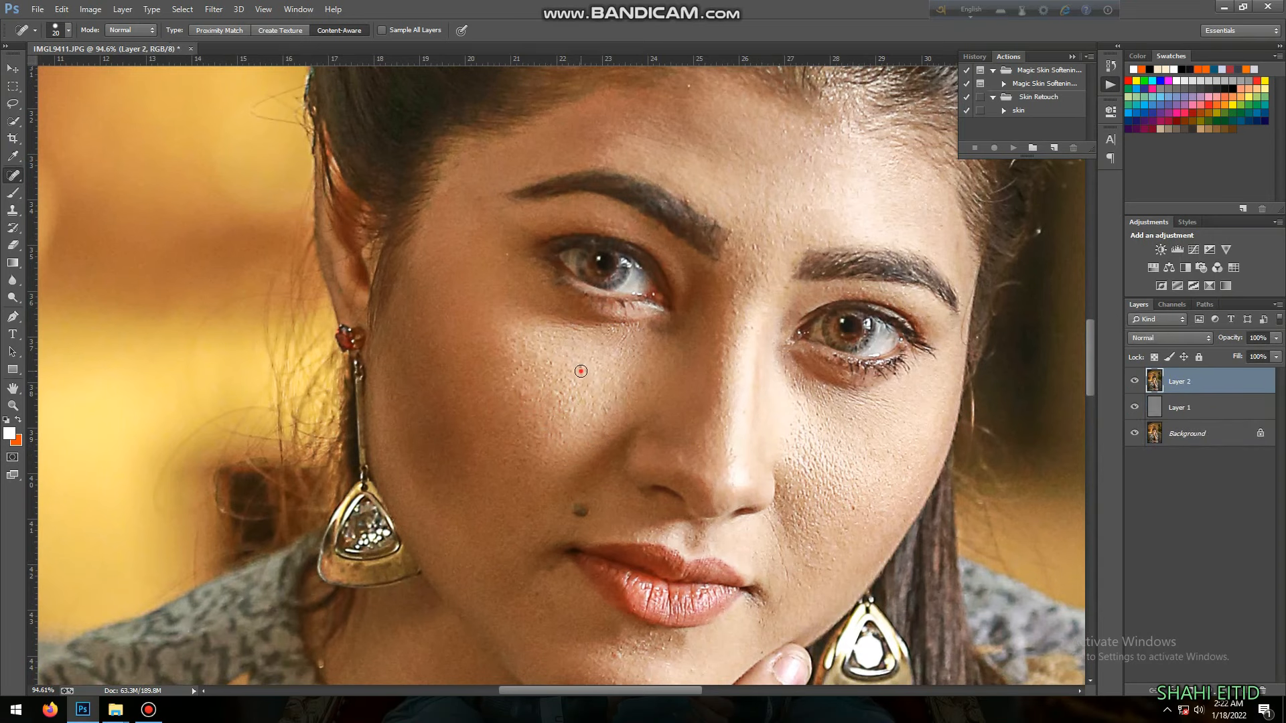
Step: Touch up remaining spots on the face and arms of the stamped layer with the Spot Healing Brush
drag(772, 249, 697, 219)
drag(800, 278, 681, 247)
drag(797, 583, 723, 347)
drag(583, 544, 634, 606)
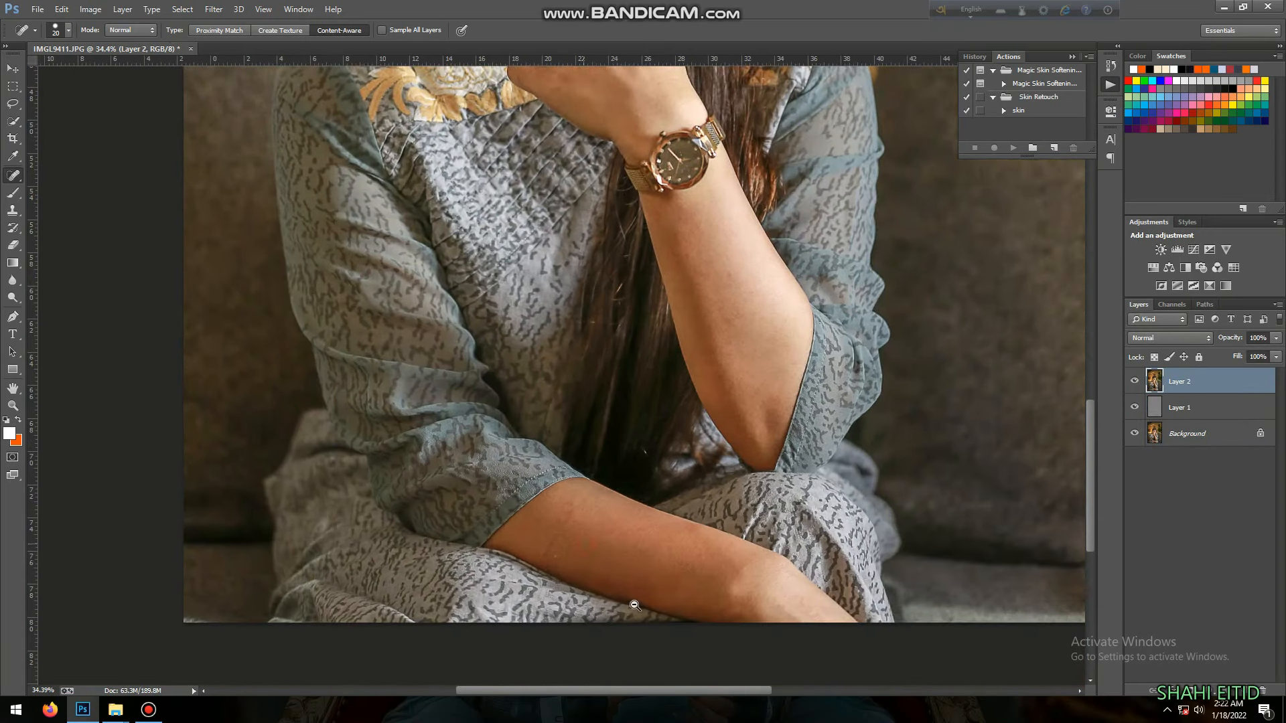
scroll(634, 605, up, 5)
scroll(746, 321, down, 5)
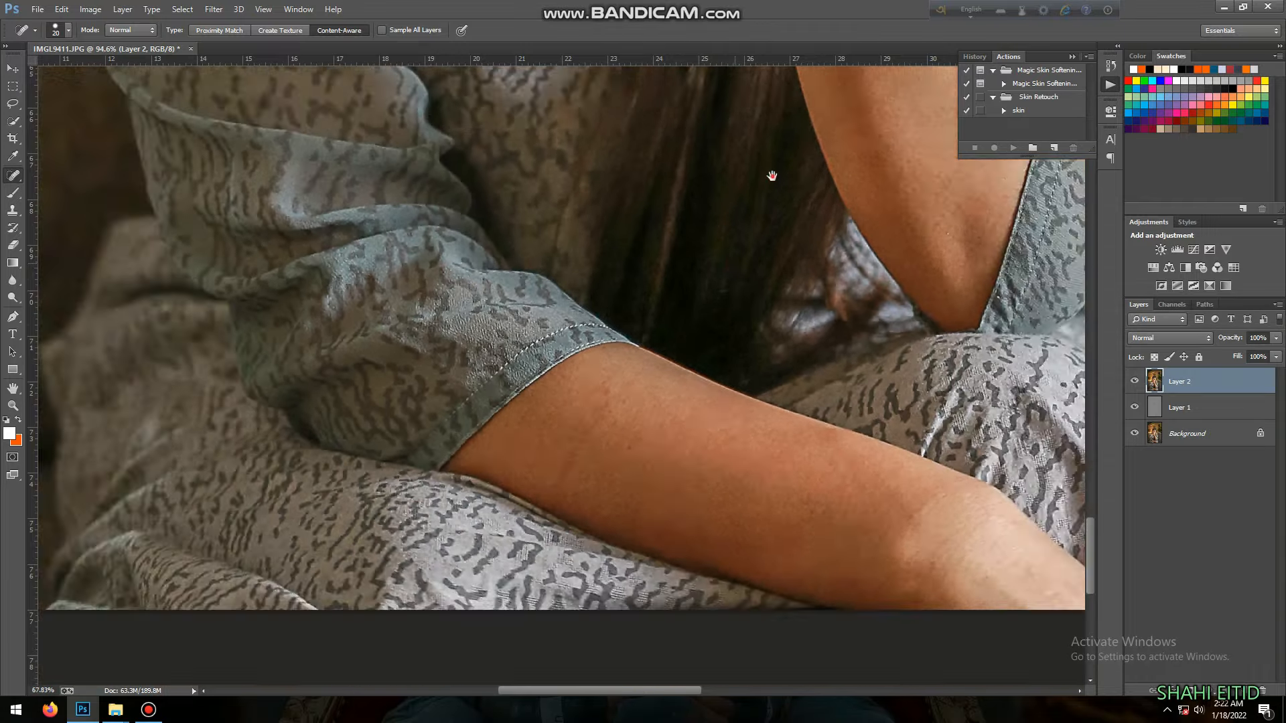
scroll(607, 357, up, 3)
key(ctrl+shift+e)
key(ctrl+z)
key(l)
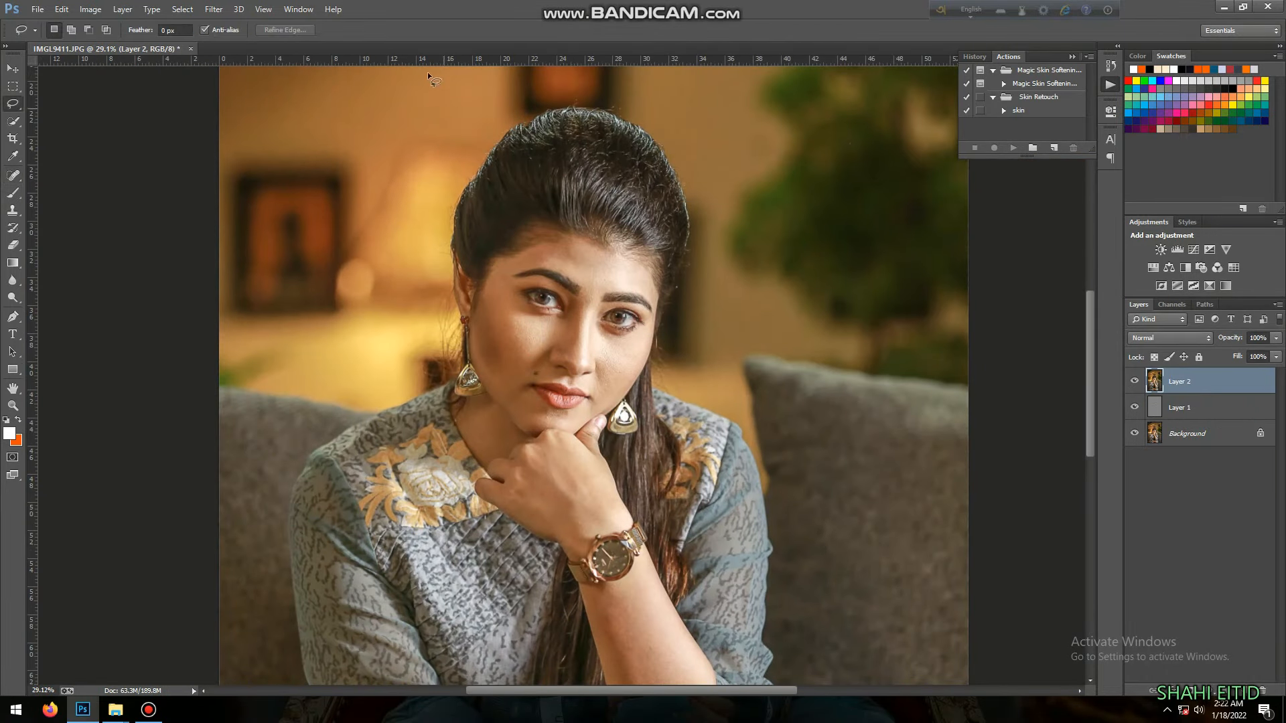
drag(483, 627, 484, 575)
key(ctrl+d)
Step: Apply a Selective Color adjustment with a small change to the Black amount and merge all visible layers
scroll(462, 311, up, 1)
key(alt+i)
key(a)
key(s)
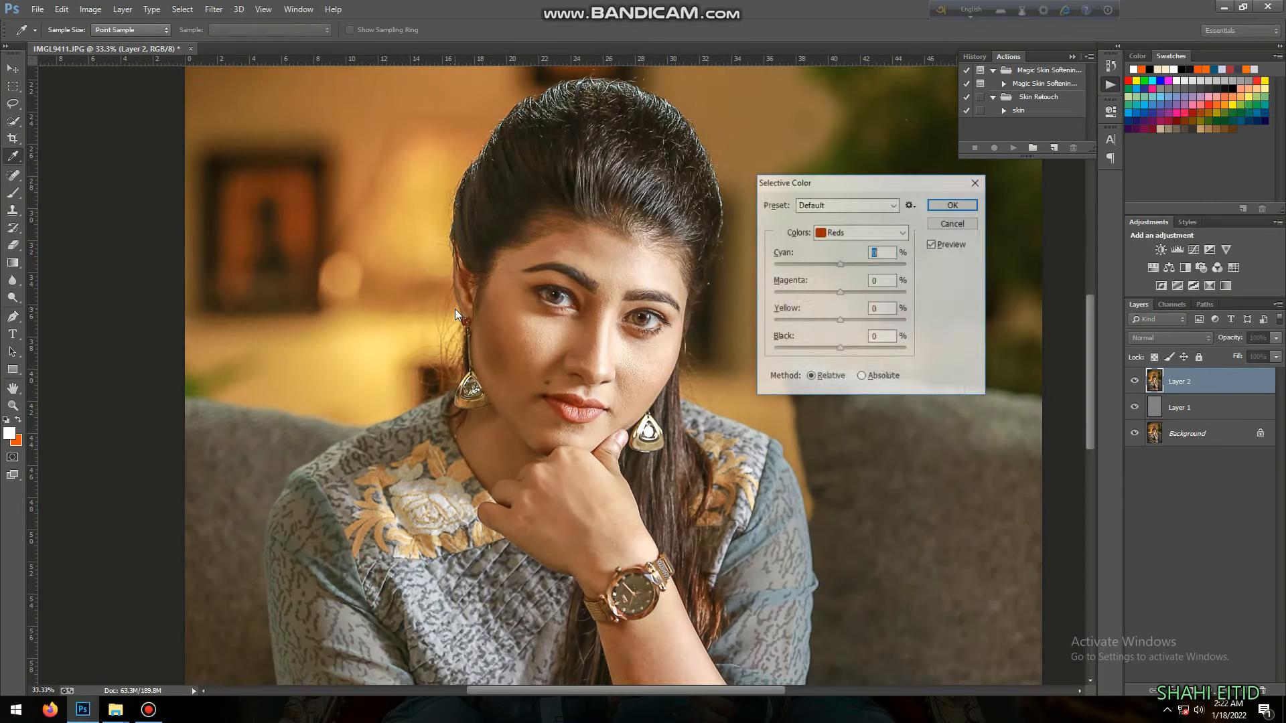
click(834, 238)
click(837, 350)
click(838, 349)
key(Return)
scroll(597, 312, down, 3)
key(ctrl+shift+e)
Step: Smooth the portrait's skin with the Portraiture filter using its Default preset
scroll(535, 334, up, 5)
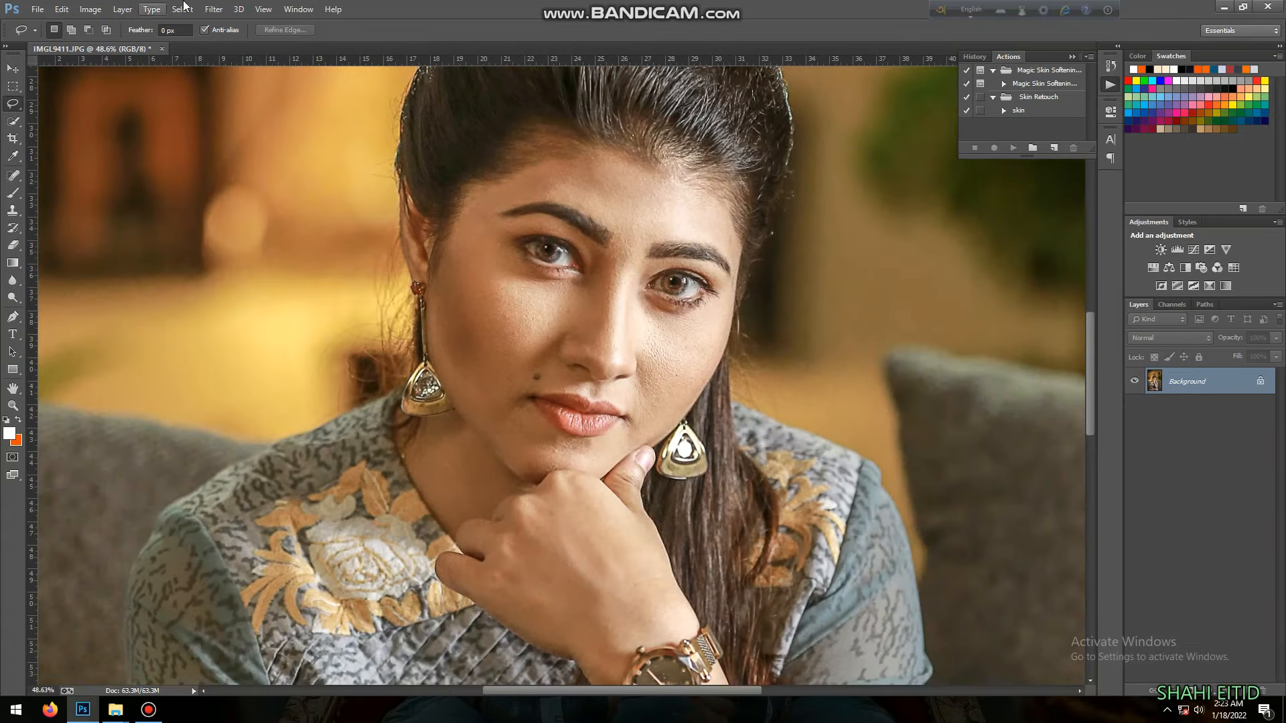
click(214, 8)
mouse_move(301, 279)
click(422, 287)
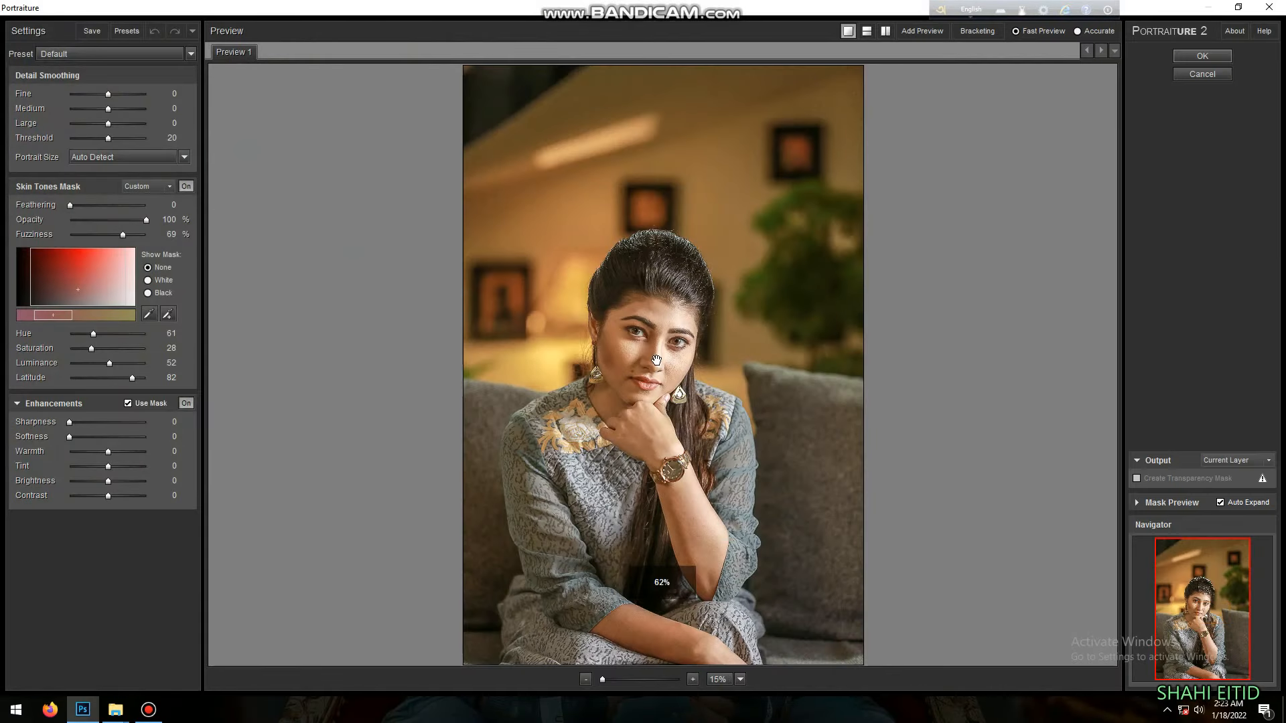
click(1211, 56)
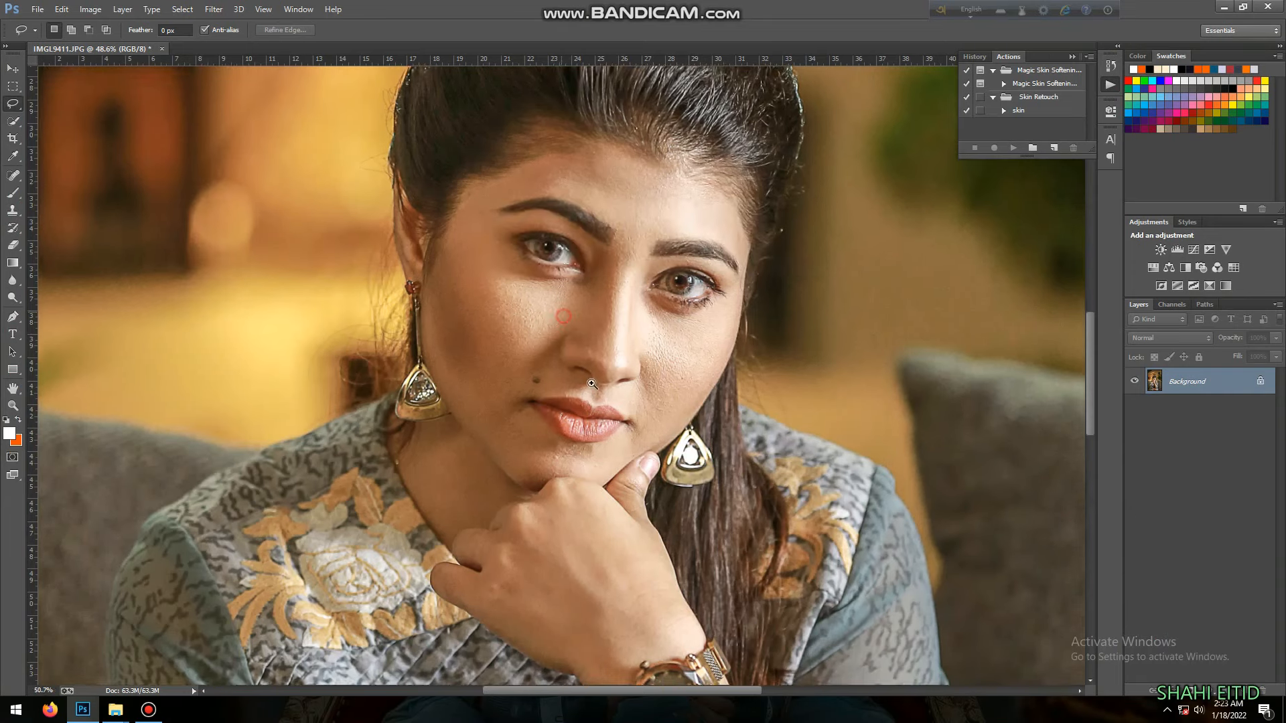
Step: Run the skin action from the Skin Retouch set and delete the Details Large layer
scroll(537, 403, down, 3)
drag(381, 460, 655, 300)
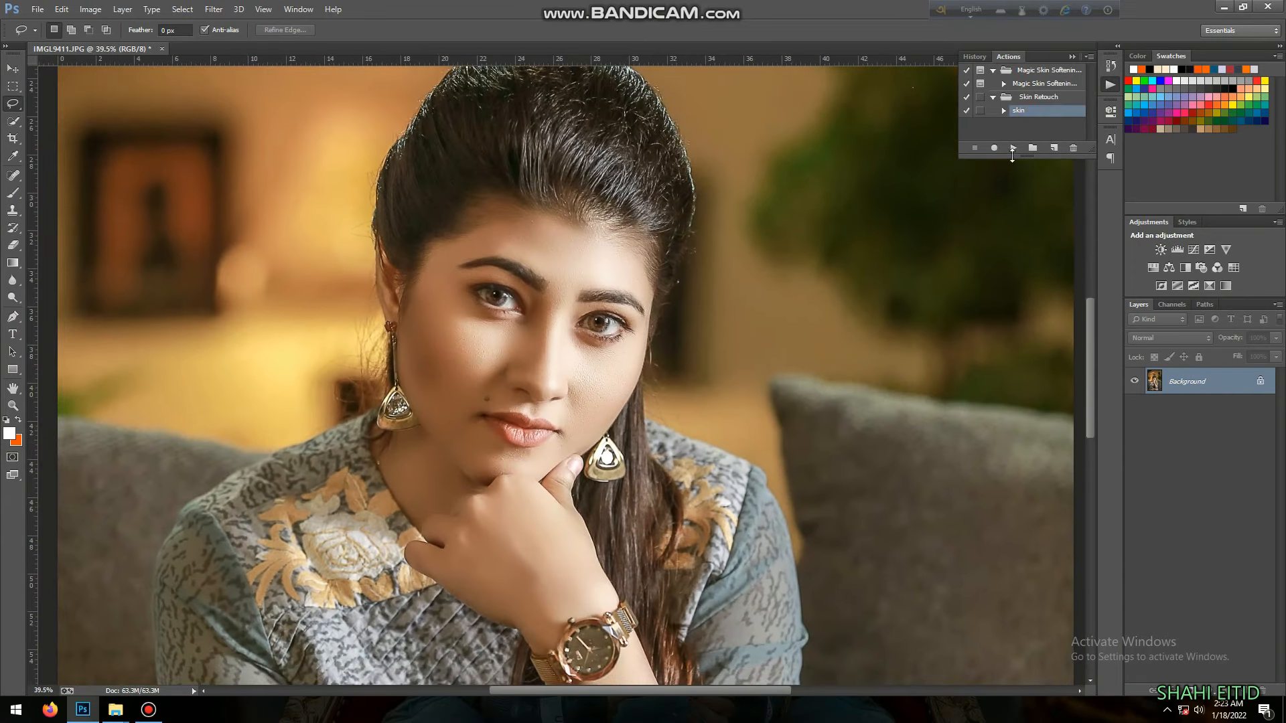
click(1012, 148)
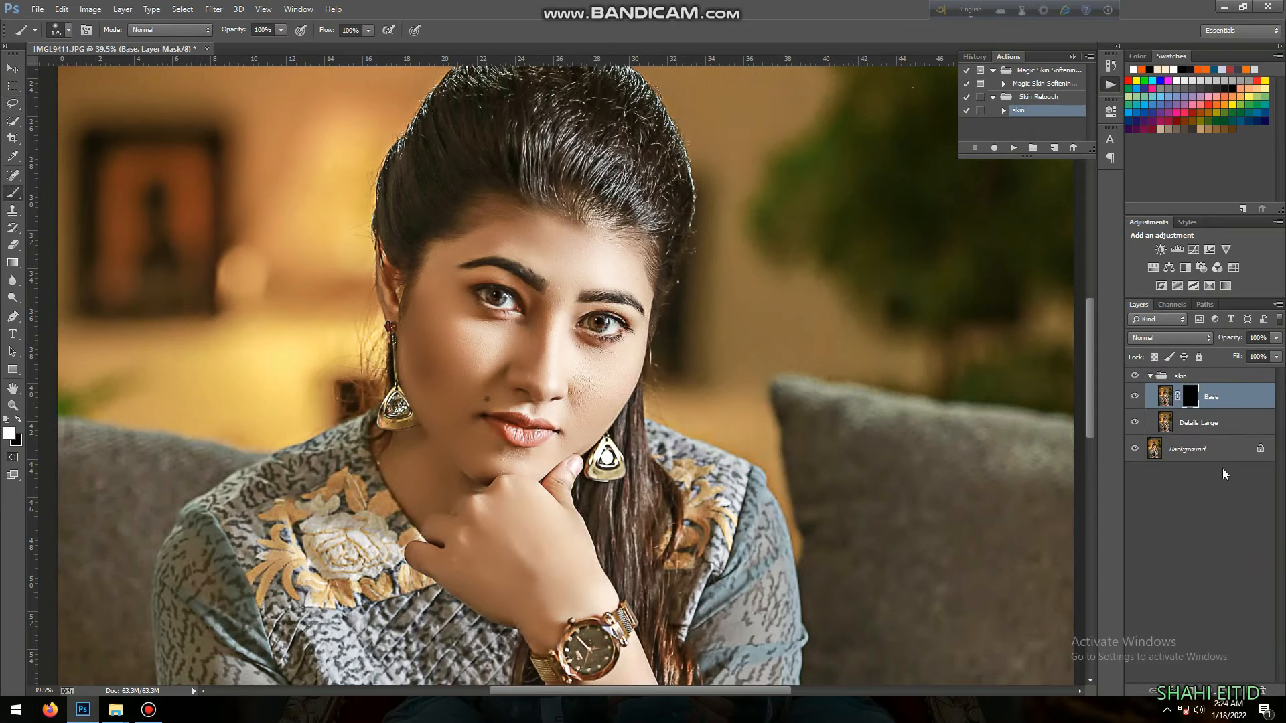
click(1227, 430)
key(Delete)
Step: Paint white on the Base layer mask over the forehead to reveal the smoothed skin
click(1190, 397)
scroll(530, 323, up, 5)
mouse_move(596, 81)
mouse_down()
mouse_move(590, 334)
mouse_move(561, 339)
mouse_up()
scroll(677, 356, up, 2)
key(bracketleft)
key(bracketleft)
key(bracketleft)
key(bracketleft)
key(bracketleft)
key(bracketleft)
key(bracketleft)
key(bracketright)
key(bracketright)
key(bracketright)
key(bracketright)
mouse_move(892, 472)
mouse_down()
mouse_move(784, 457)
mouse_move(854, 369)
mouse_move(825, 344)
mouse_move(716, 450)
mouse_move(694, 366)
mouse_move(564, 541)
mouse_move(650, 312)
mouse_move(775, 330)
mouse_move(905, 416)
mouse_move(492, 258)
mouse_move(591, 361)
mouse_move(525, 361)
mouse_up()
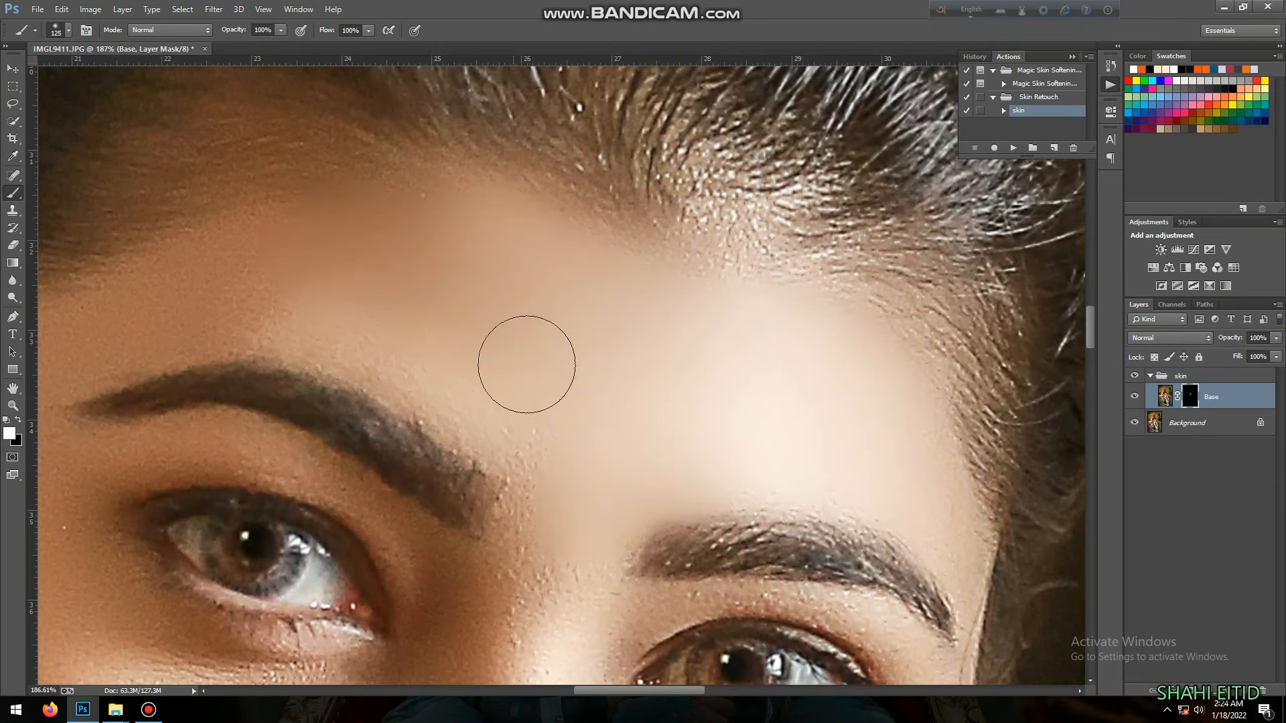
Step: Continue the white mask painting between the eyebrows and above the brow toward the temple, using smaller brush sizes
key(bracketleft)
key(bracketleft)
key(bracketleft)
key(bracketleft)
key(bracketleft)
key(bracketright)
key(bracketright)
key(bracketright)
key(space)
mouse_move(269, 257)
mouse_down()
mouse_move(616, 224)
mouse_move(617, 137)
mouse_up()
key(bracketleft)
key(bracketleft)
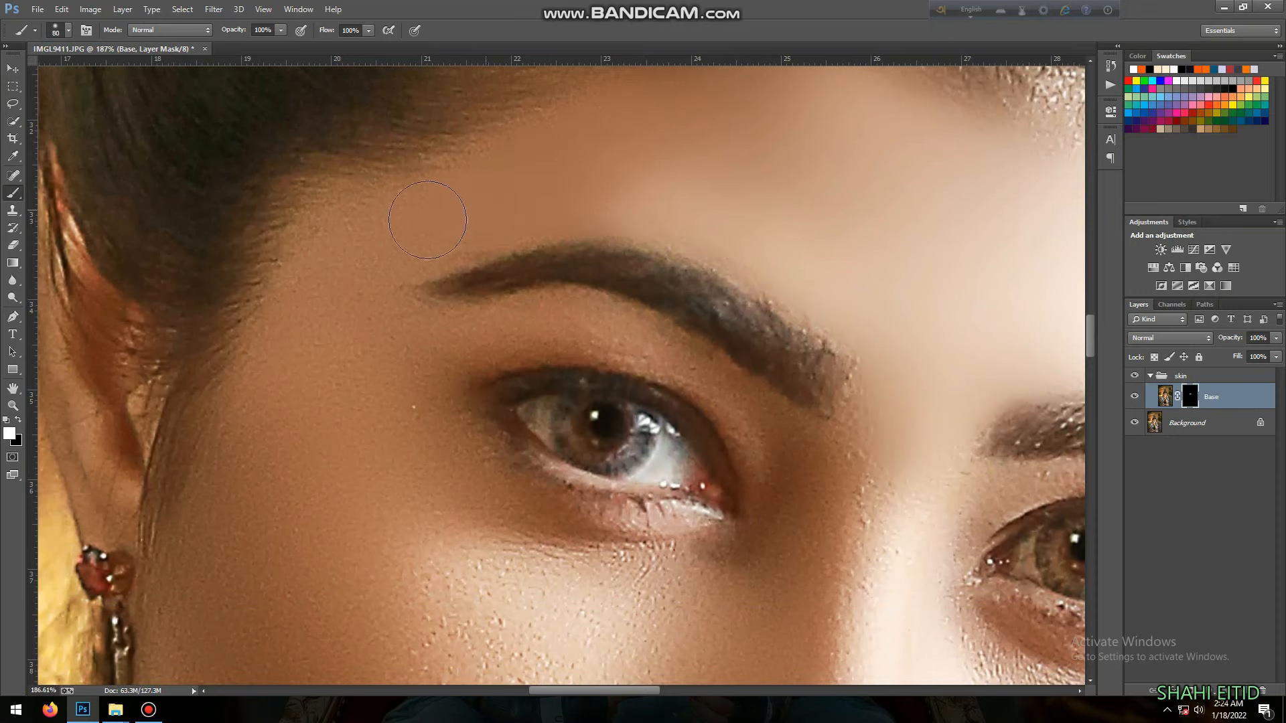
Step: Smooth the temple beside the eye and the cheek beneath it by painting white on the Base mask
key(bracketright)
scroll(261, 435, down, 2)
scroll(415, 315, down, 2)
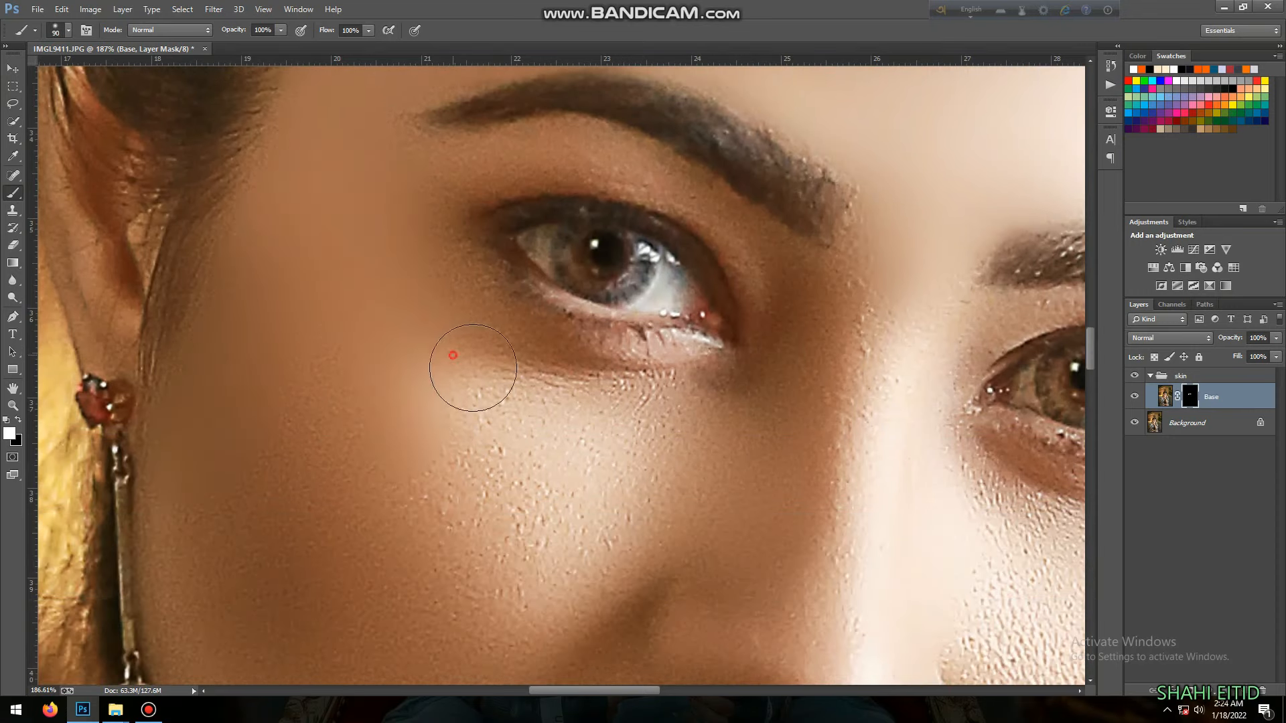
key(bracketright)
key(bracketright)
scroll(546, 330, down, 2)
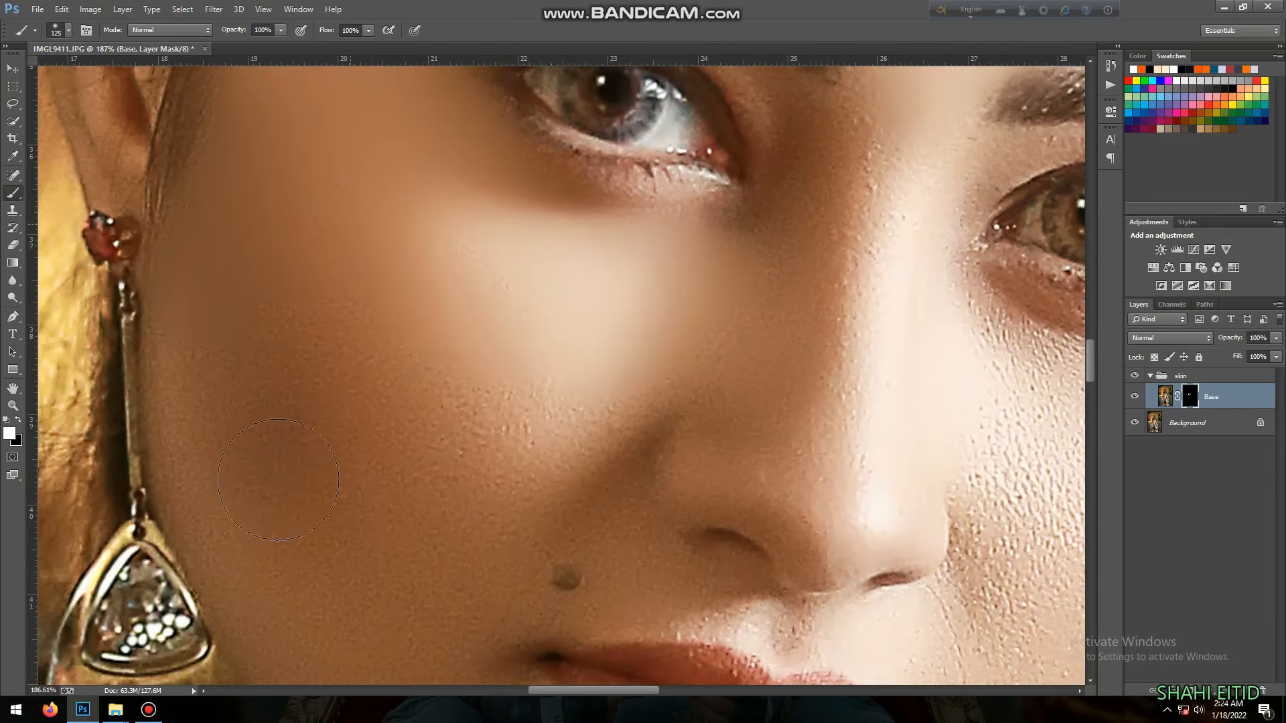
Step: Paint the Base mask over the outer and lower cheek beside the triangular earring, keeping the earring sharp
scroll(268, 482, down, 1)
key(bracketleft)
key(bracketleft)
key(bracketleft)
scroll(241, 502, down, 2)
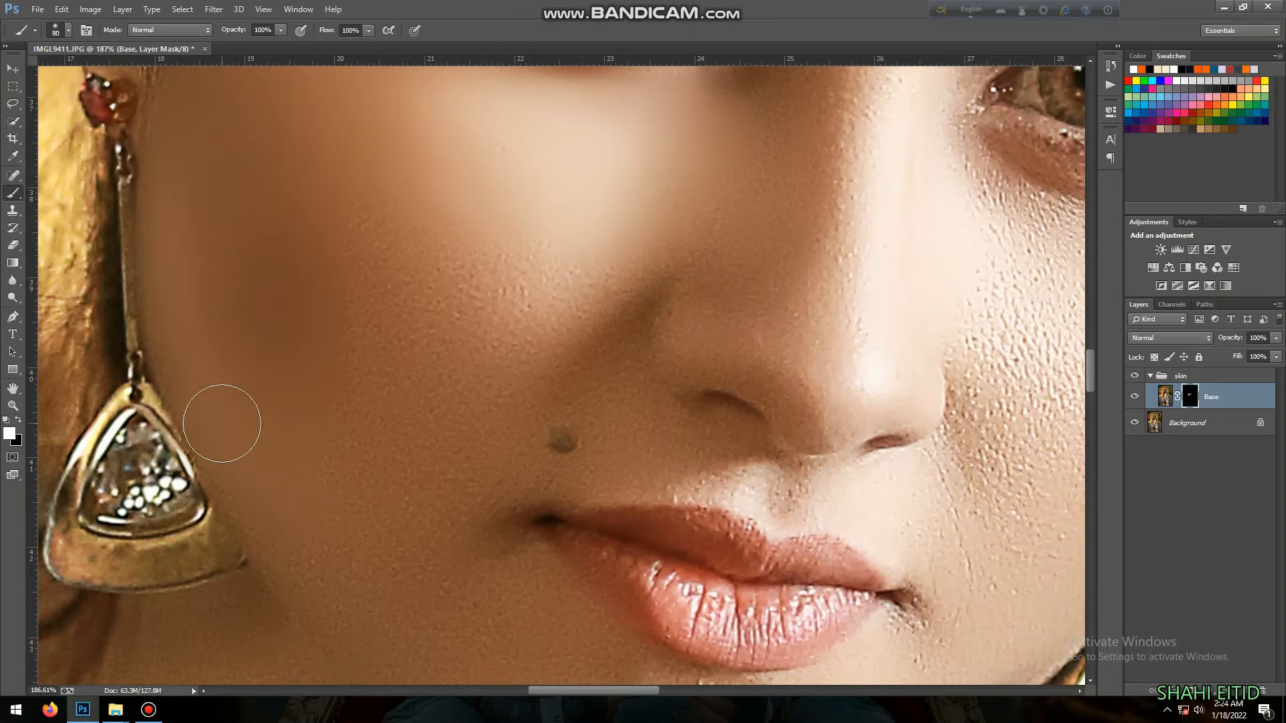
drag(336, 532, 482, 368)
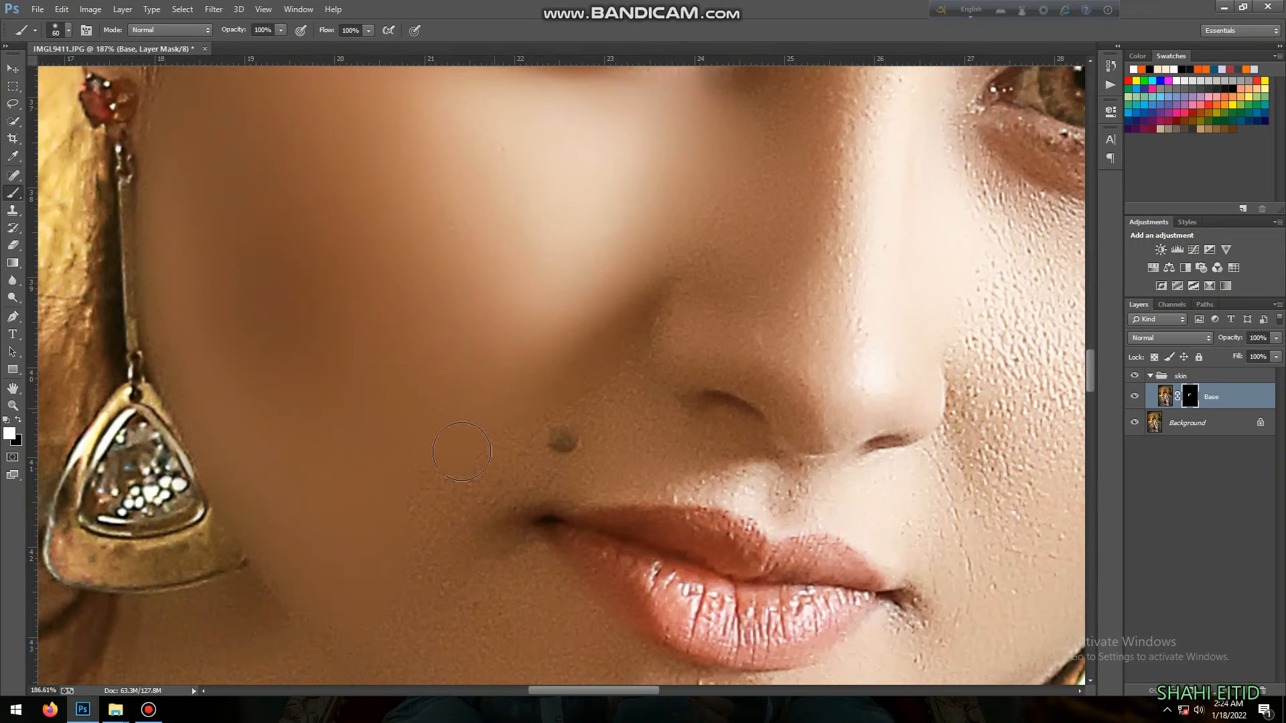
Step: Reveal smooth skin on the jaw, neck and hand under the chin by painting the Base mask
scroll(428, 442, down, 2)
key(bracketright)
key(bracketright)
scroll(493, 313, down, 5)
mouse_move(501, 280)
mouse_down()
mouse_move(449, 249)
mouse_move(495, 249)
mouse_up()
scroll(469, 301, down, 1)
drag(432, 339, 558, 366)
mouse_move(506, 485)
mouse_down()
mouse_move(468, 368)
mouse_move(491, 421)
mouse_move(446, 499)
mouse_move(427, 422)
mouse_move(437, 502)
mouse_move(439, 381)
mouse_up()
Step: Smooth the brightly lit cheek and the skin beside the nose with a small white mask brush
scroll(438, 469, down, 3)
mouse_move(580, 373)
mouse_down()
mouse_move(581, 405)
mouse_move(604, 380)
mouse_move(498, 419)
mouse_move(420, 471)
mouse_up()
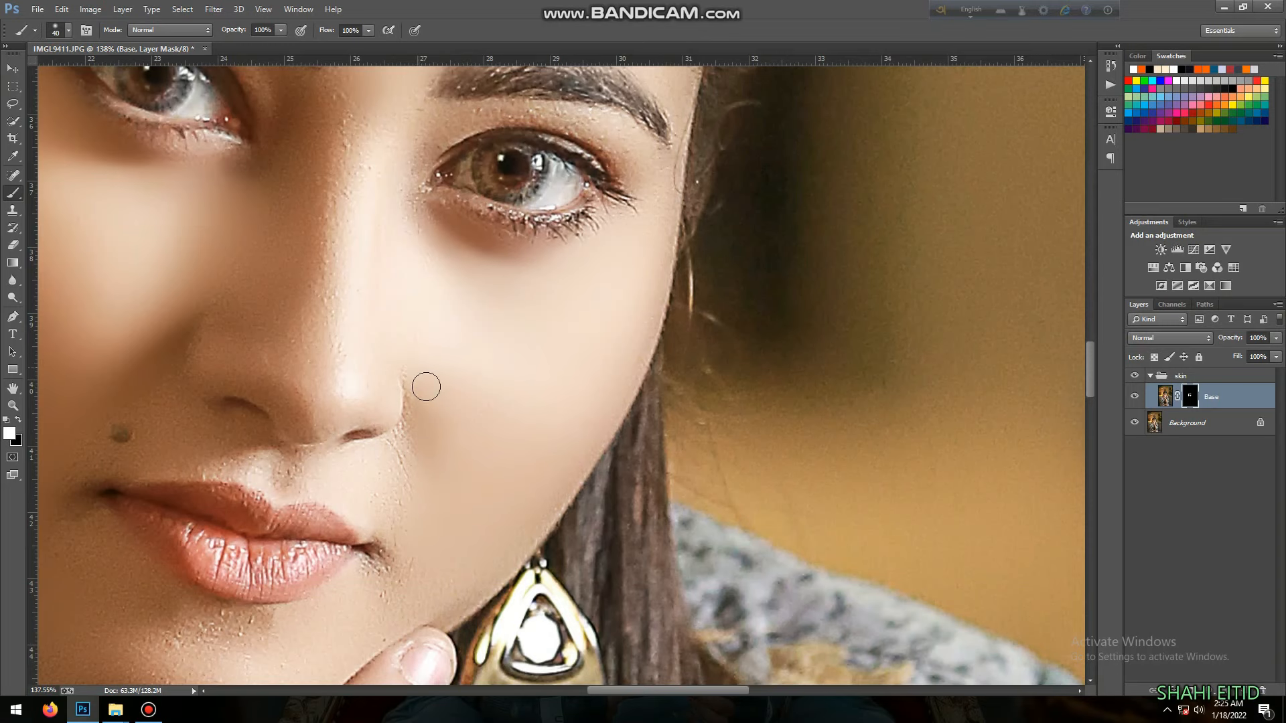
scroll(425, 383, down, 3)
key(bracketleft)
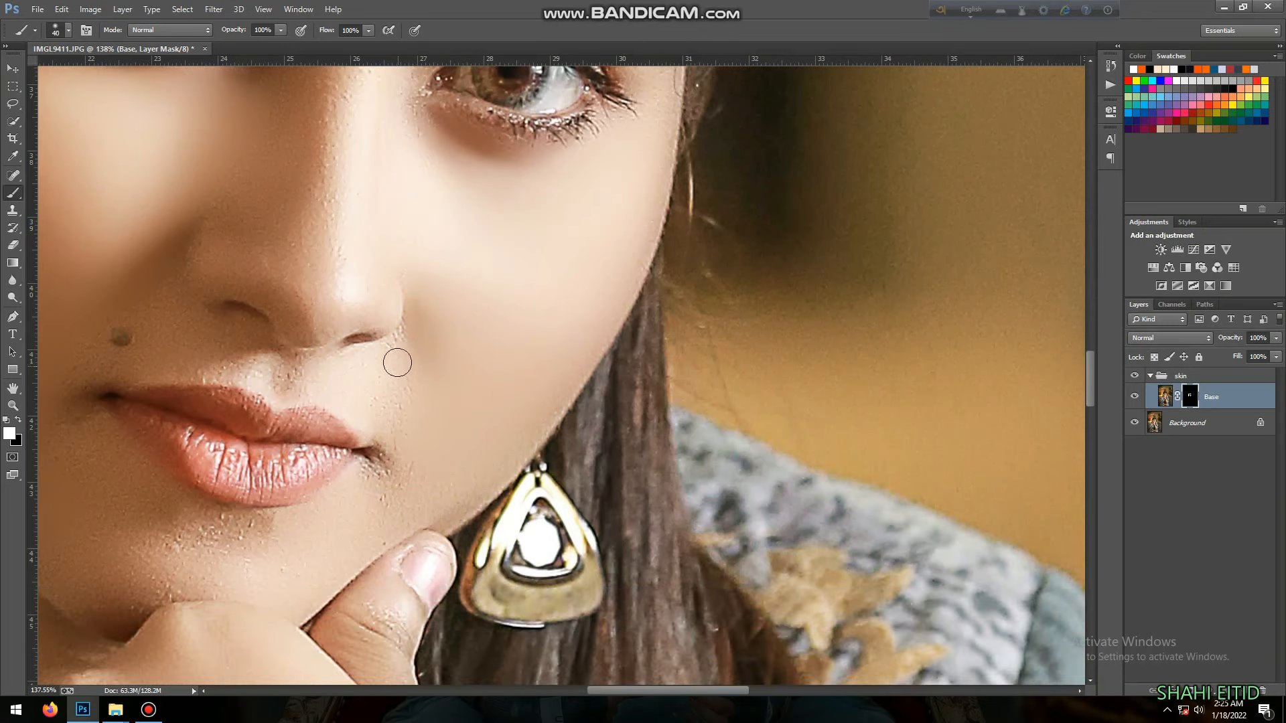
scroll(418, 454, down, 2)
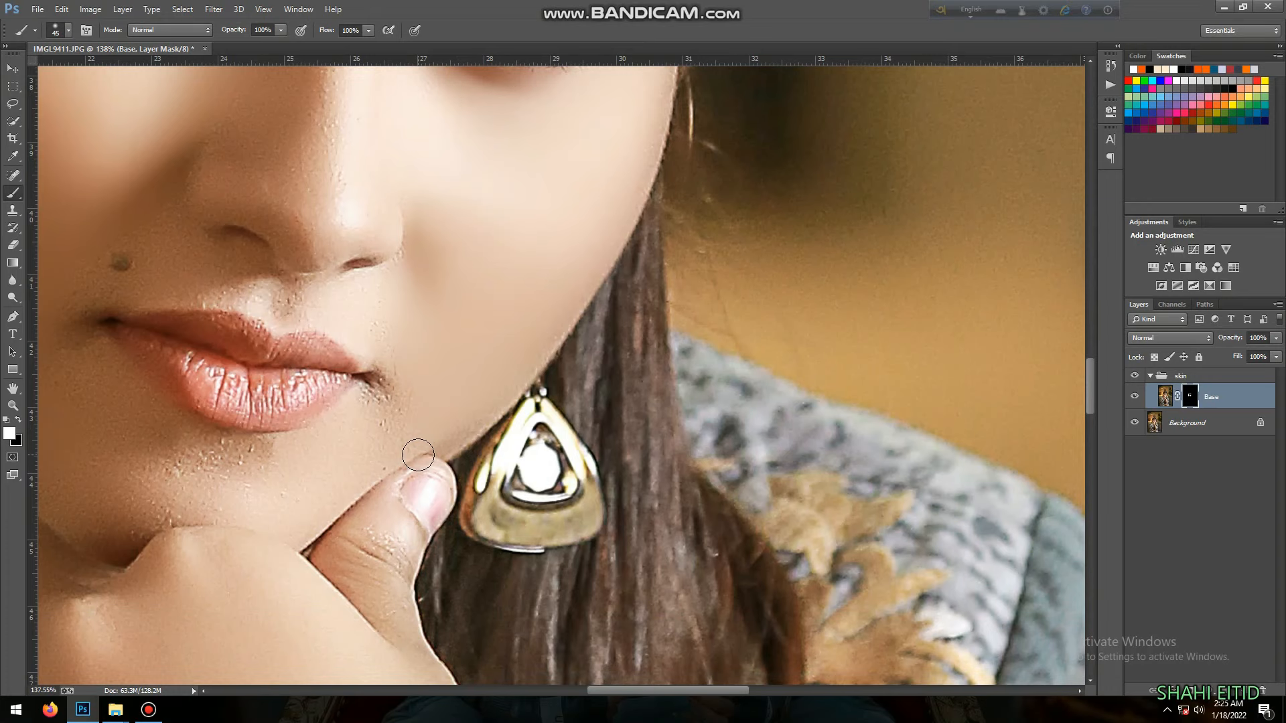
Step: Paint the Base mask across the chin and the area below the lower lip to smooth the skin
scroll(383, 431, up, 1)
key(bracketright)
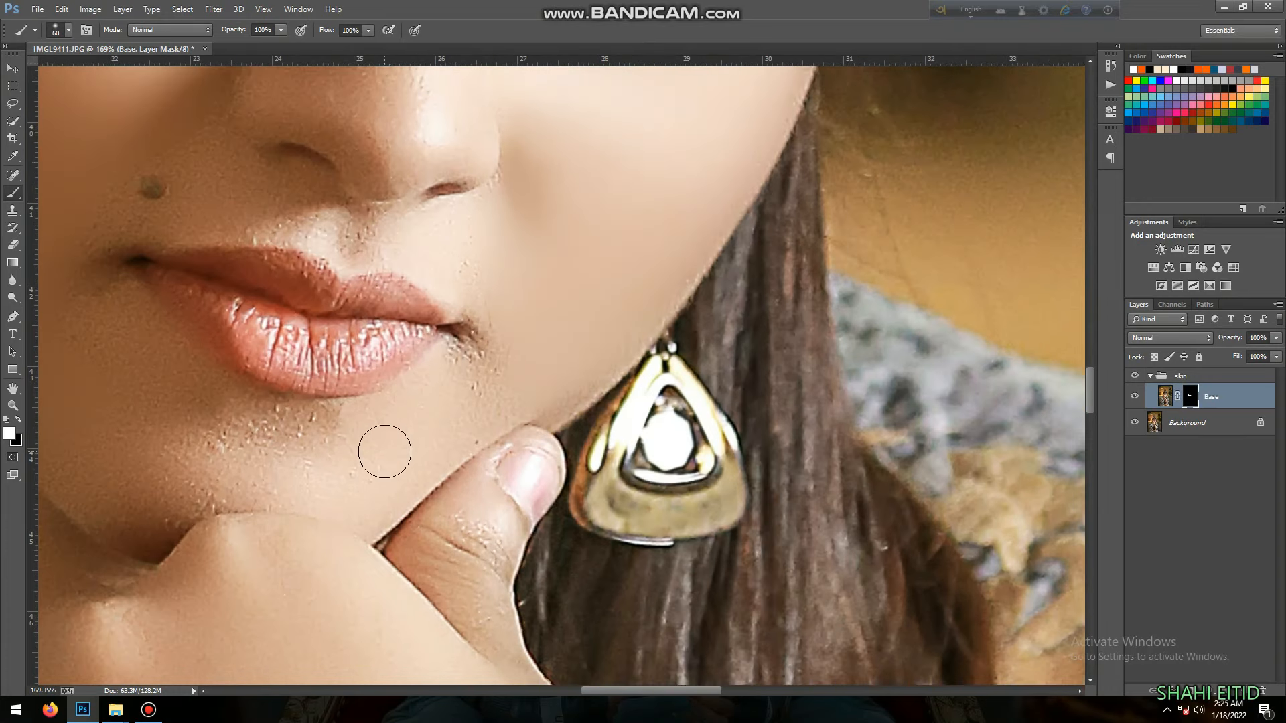
scroll(384, 452, down, 1)
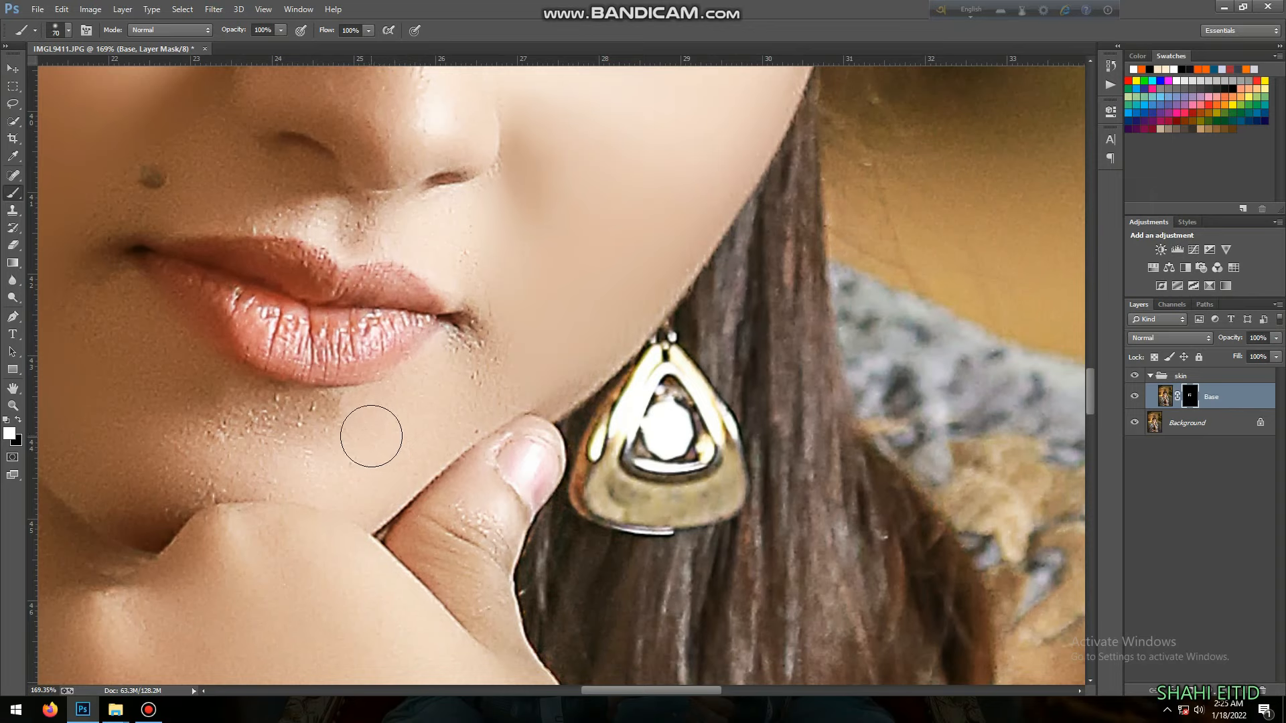
mouse_move(443, 462)
mouse_down()
mouse_move(379, 482)
mouse_move(540, 446)
mouse_up()
mouse_move(341, 380)
mouse_down()
mouse_move(455, 397)
mouse_move(262, 316)
mouse_move(264, 393)
mouse_up()
key(p)
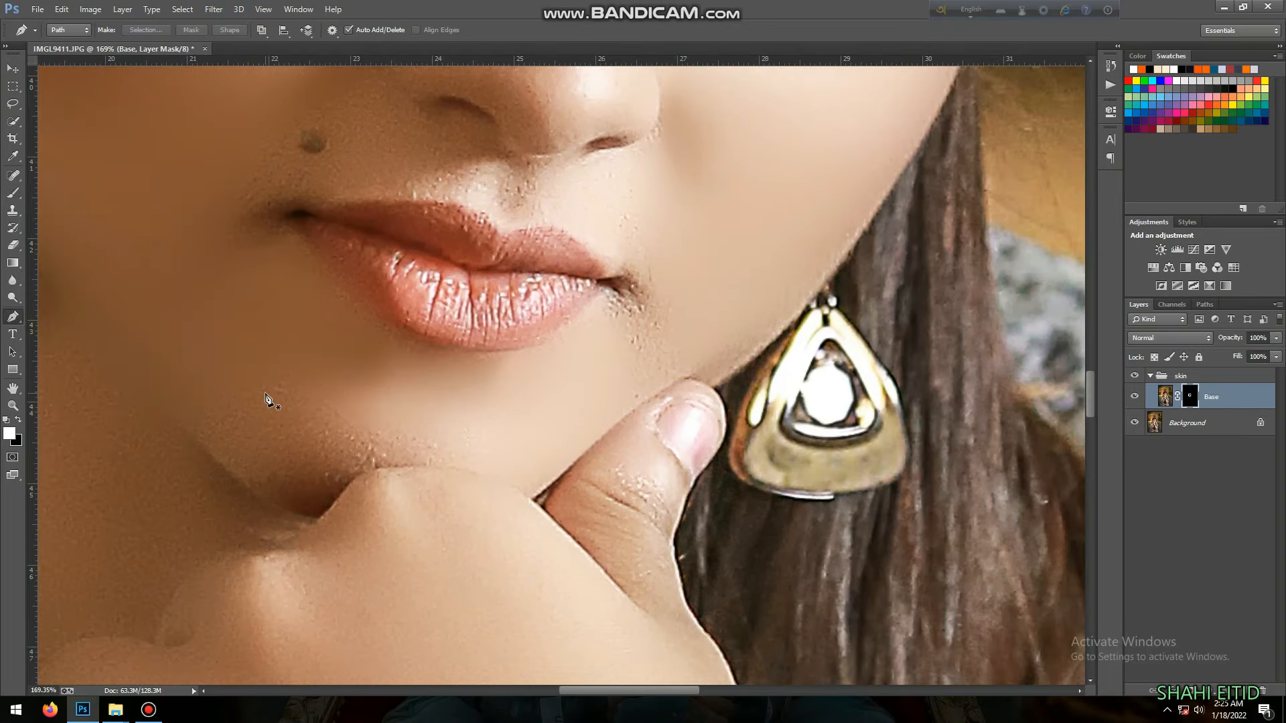
key(b)
key(bracketleft)
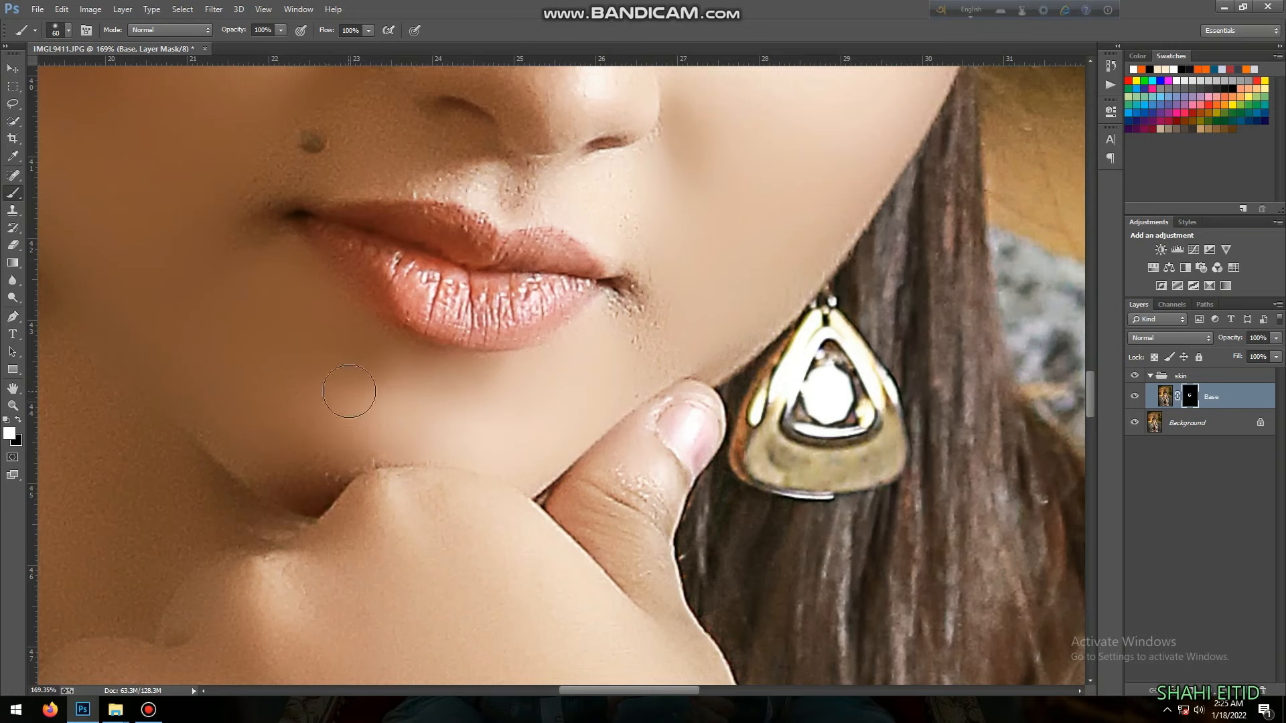
Step: Smooth the skin around the mouth corners and between the lips and nose with a reduced mask brush
drag(589, 295, 455, 295)
drag(526, 214, 653, 218)
scroll(416, 435, down, 2)
key(bracketleft)
key(bracketleft)
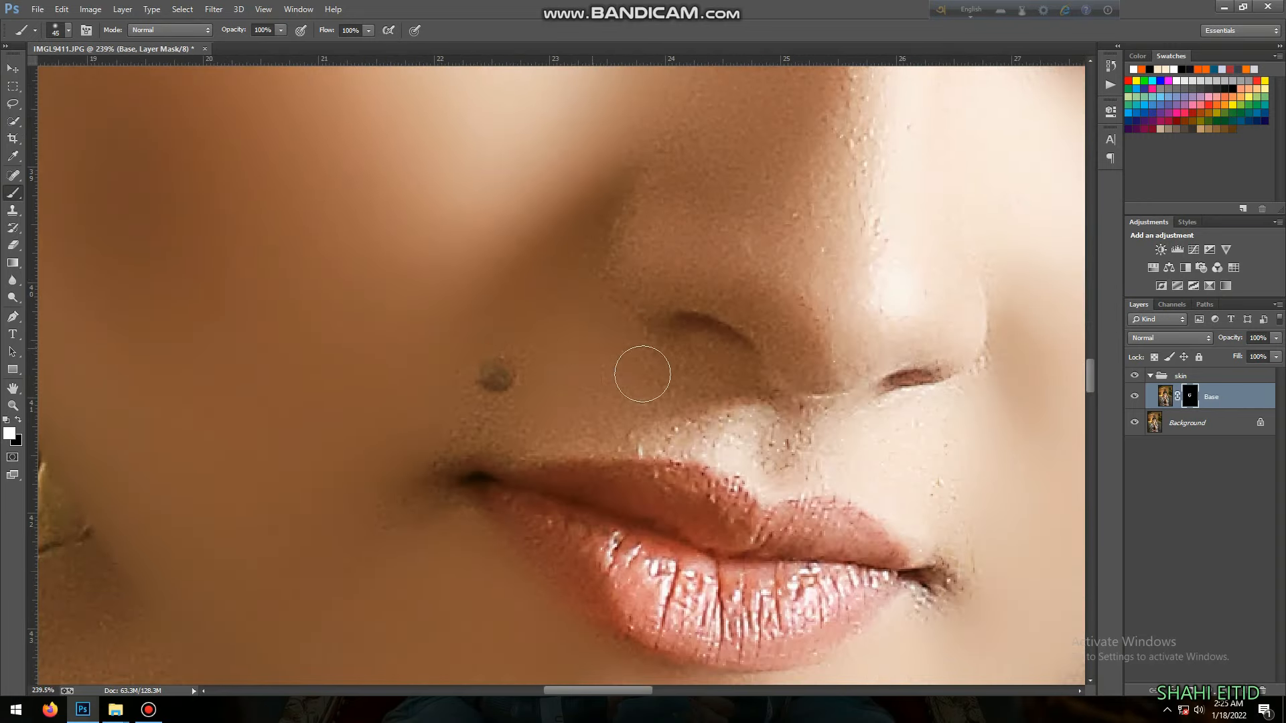
drag(1021, 551, 866, 525)
drag(880, 252, 761, 253)
Step: Paint the Base mask over the nose and the upper eyelids, leaving the eyes and eyebrows sharp
mouse_move(766, 221)
mouse_down()
mouse_move(370, 505)
mouse_move(422, 512)
mouse_up()
key(bracketright)
key(bracketright)
key(bracketright)
key(bracketright)
key(bracketright)
drag(476, 331, 409, 459)
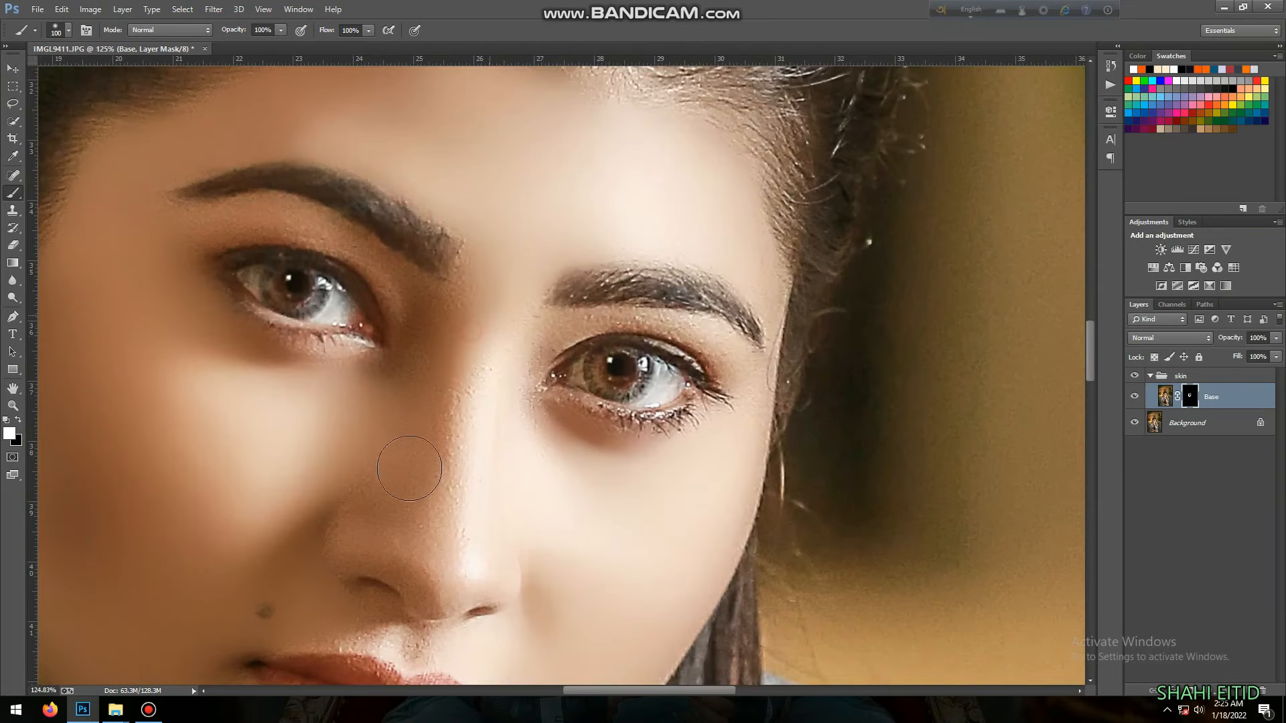
key(bracketleft)
key(bracketleft)
key(bracketright)
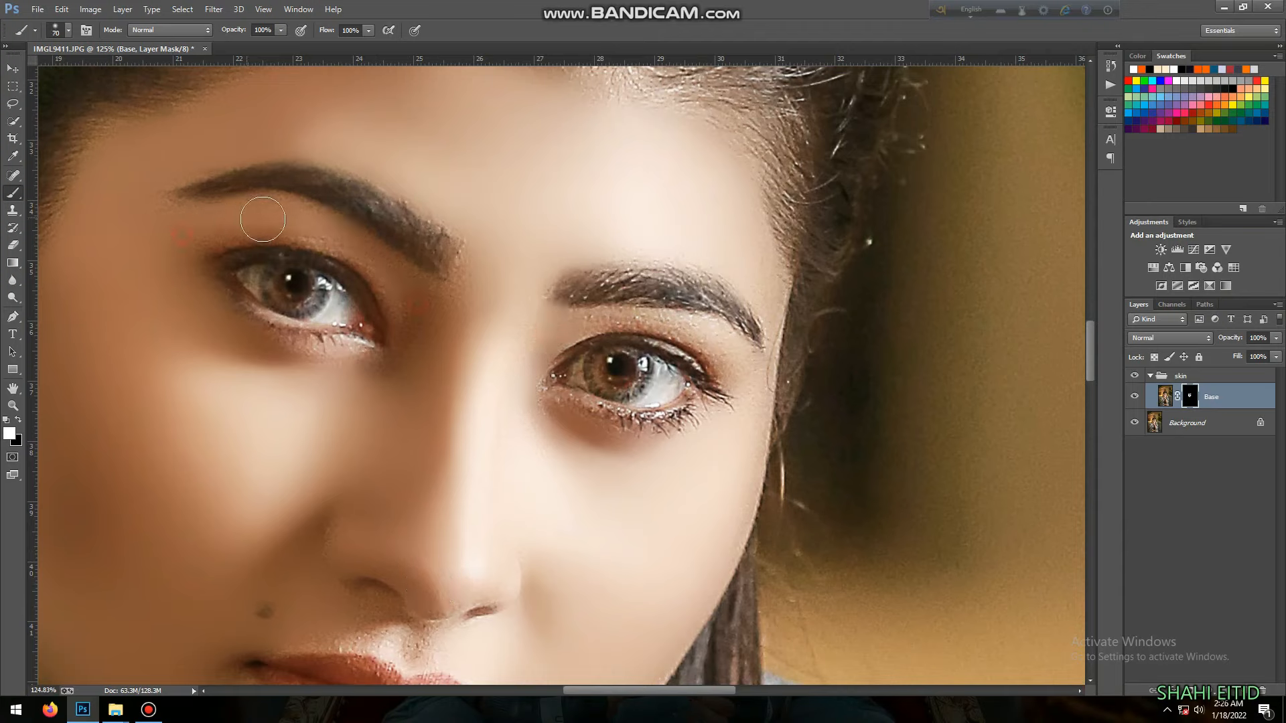
key(bracketleft)
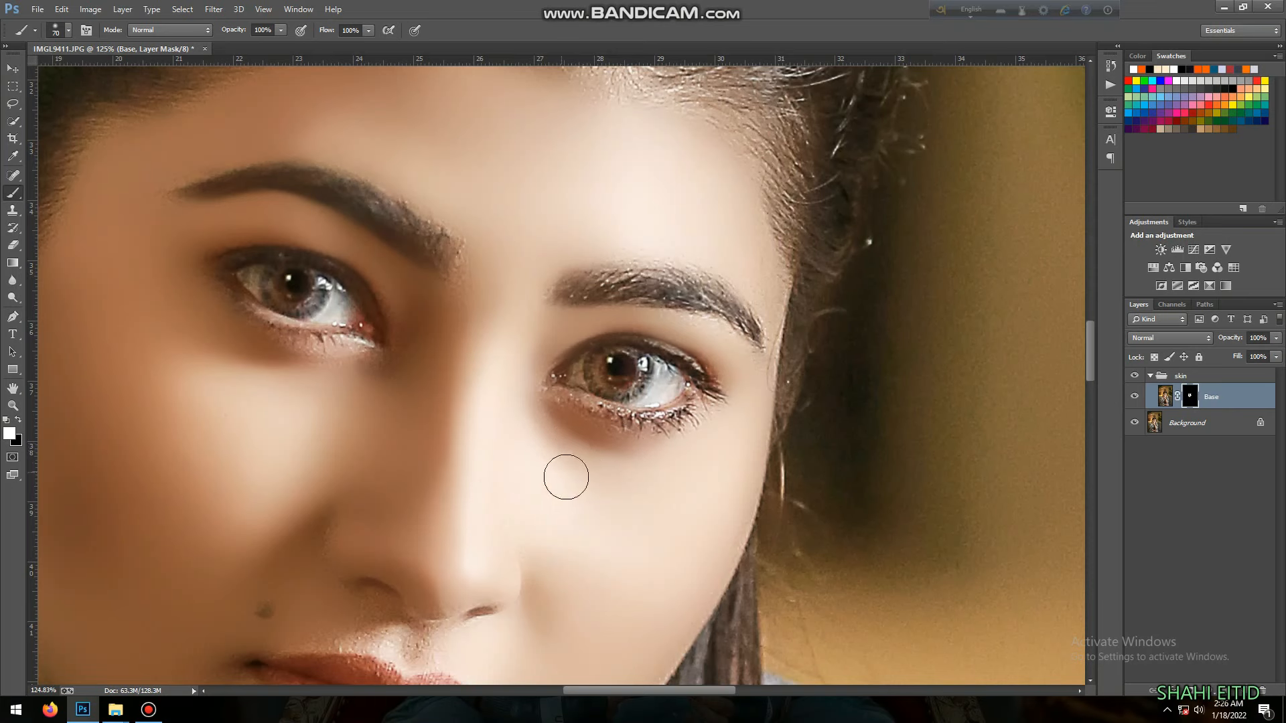
Step: Smooth the raised hand and forearm on the Base mask with a brush of about 300 px
scroll(566, 476, down, 10)
drag(468, 290, 396, 78)
scroll(556, 412, up, 6)
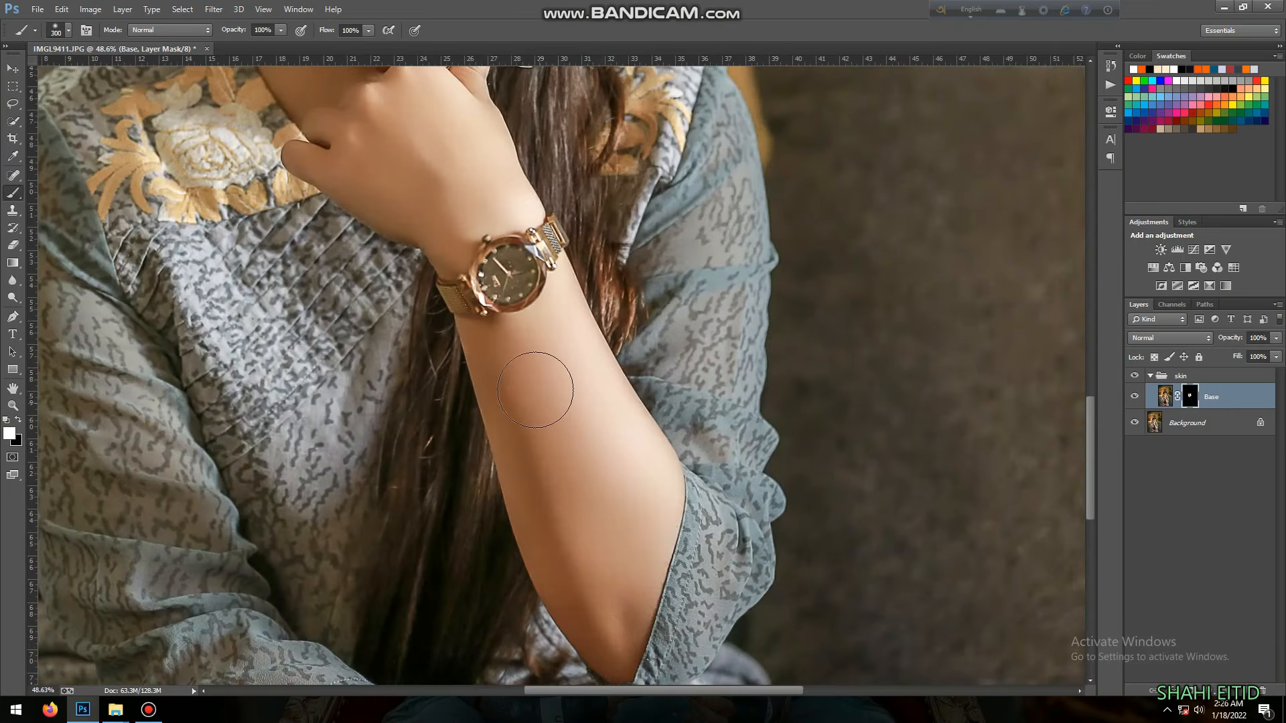
key(bracketleft)
drag(562, 457, 580, 507)
drag(462, 368, 528, 368)
Step: Refine the Base mask around the nose and above the upper lip with brushes of about 125 px and 70 px
key(bracketleft)
key(bracketleft)
key(bracketleft)
key(bracketleft)
drag(342, 433, 295, 468)
drag(529, 373, 444, 367)
mouse_move(610, 494)
mouse_down()
mouse_move(494, 290)
mouse_move(531, 494)
mouse_up()
drag(496, 241, 576, 241)
drag(534, 351, 541, 400)
drag(438, 352, 516, 353)
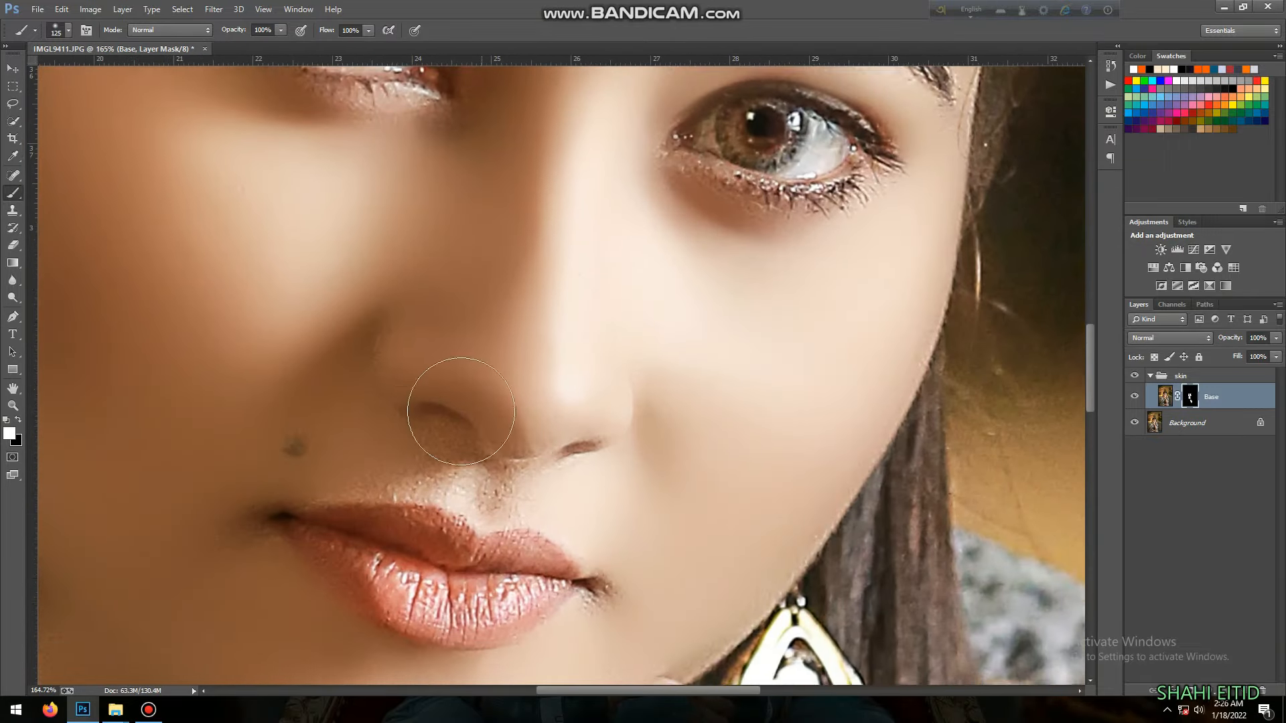
drag(485, 396, 485, 438)
key(bracketleft)
key(bracketleft)
key(bracketleft)
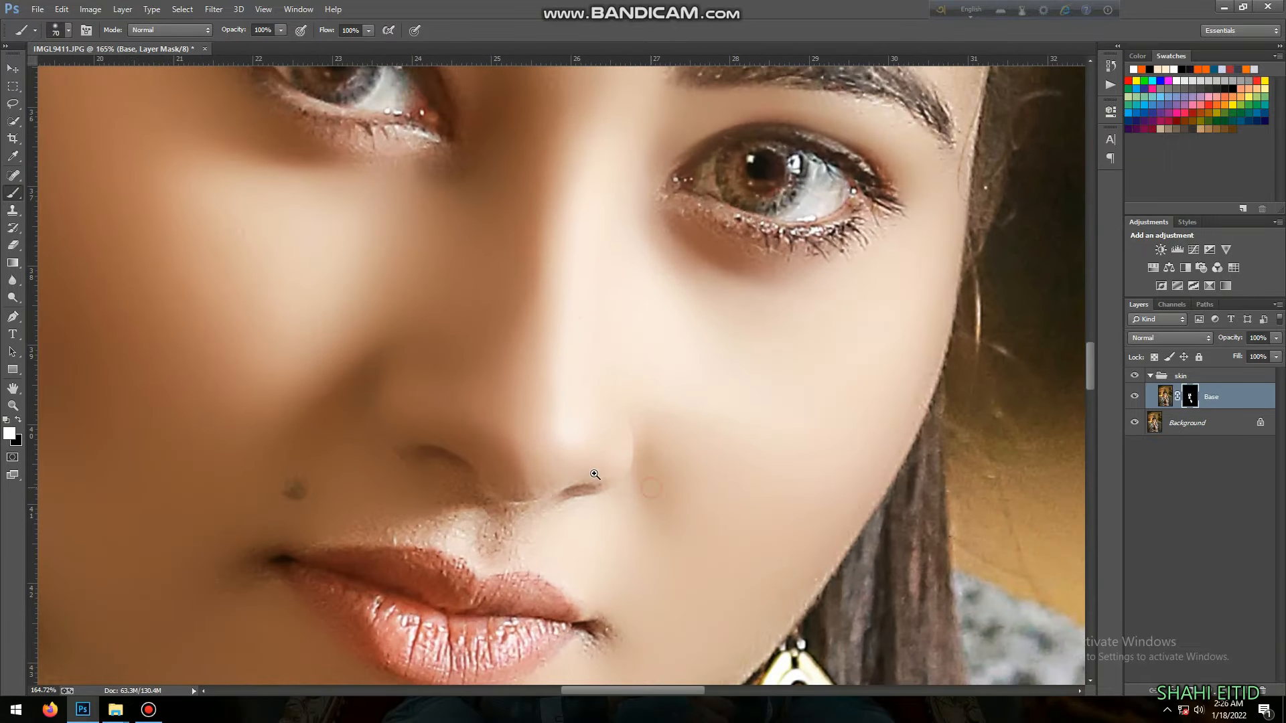
drag(562, 534, 532, 534)
Step: Compare the Base layer on and off, reduce its opacity and flatten the skin smoothing into the background
drag(549, 268, 555, 422)
click(1136, 395)
click(1136, 396)
drag(646, 392, 582, 391)
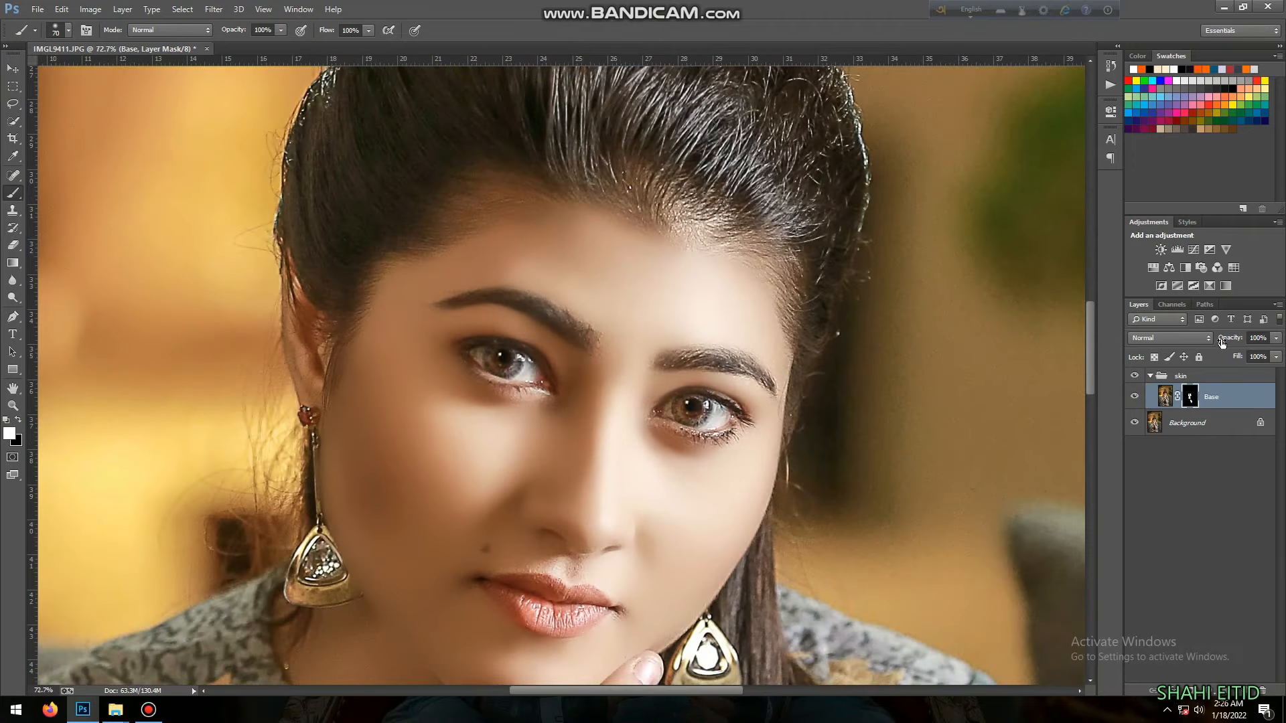
drag(732, 390, 704, 390)
drag(1243, 357, 1227, 359)
drag(639, 416, 703, 462)
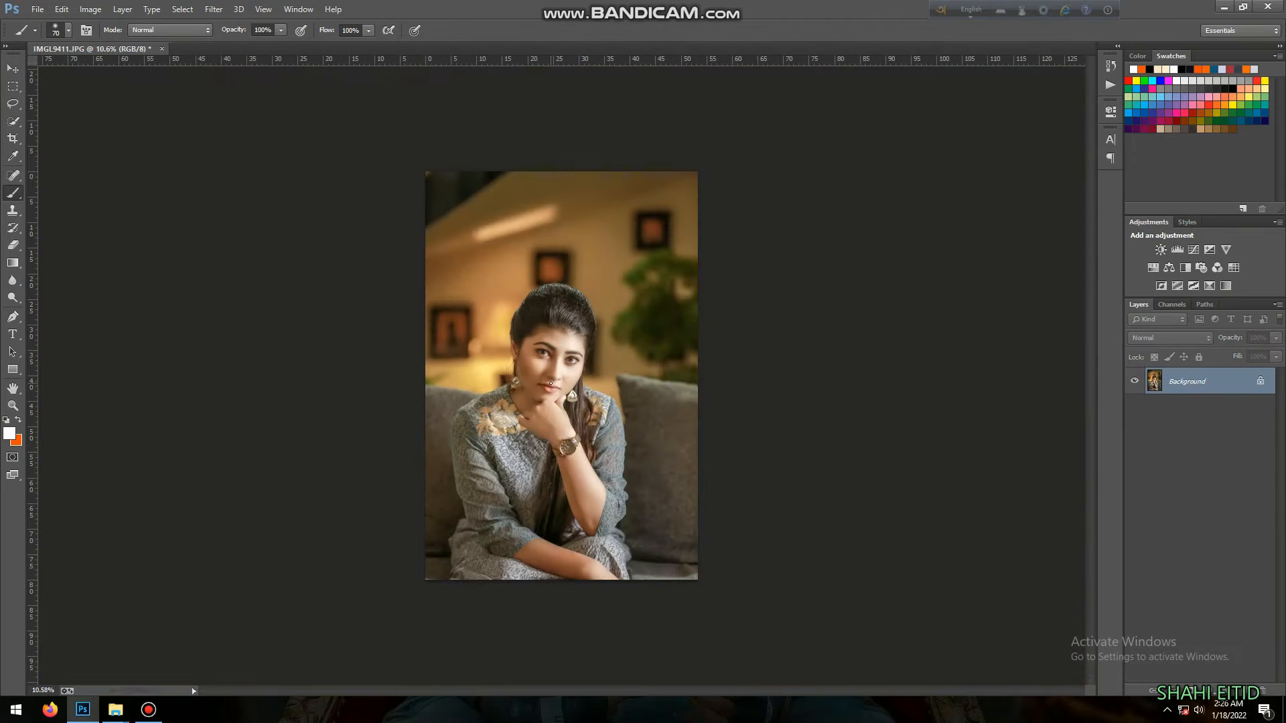
Step: Open the Camera Raw Filter on the flattened portrait and apply the preset 2019 (1)
mouse_move(603, 415)
mouse_down()
mouse_move(627, 414)
mouse_move(496, 422)
mouse_move(622, 430)
mouse_up()
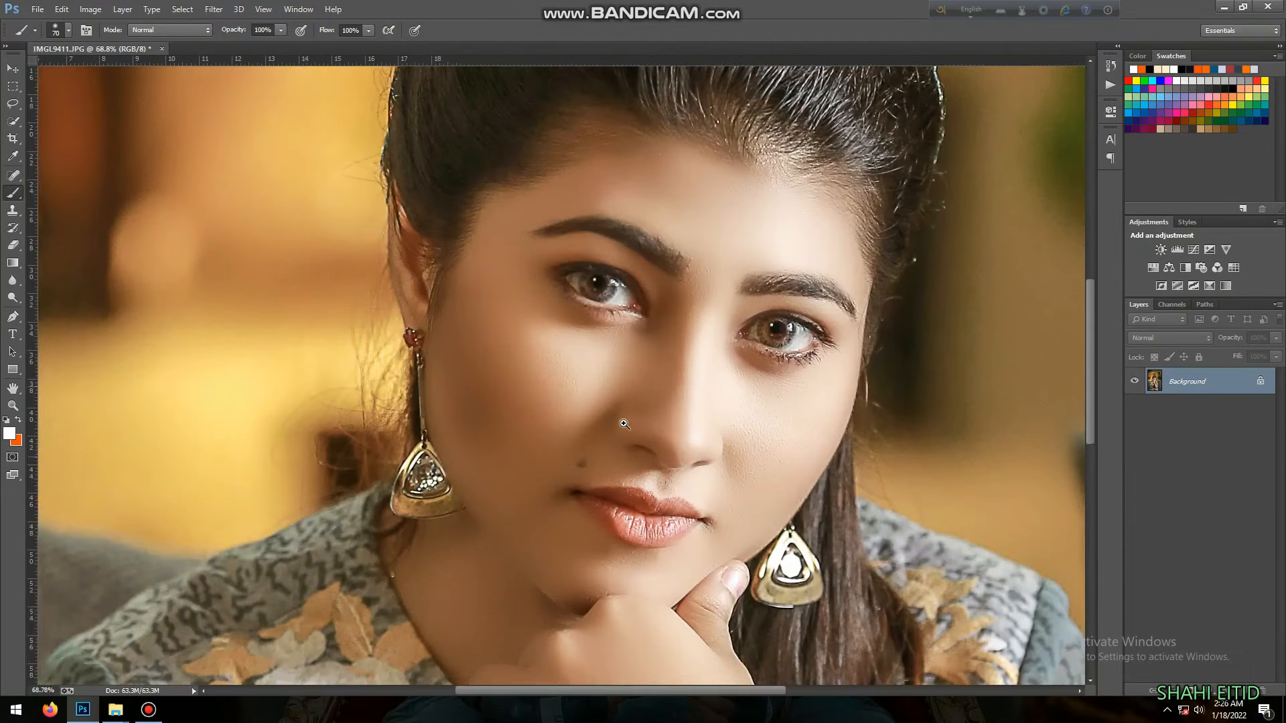
click(214, 6)
click(243, 90)
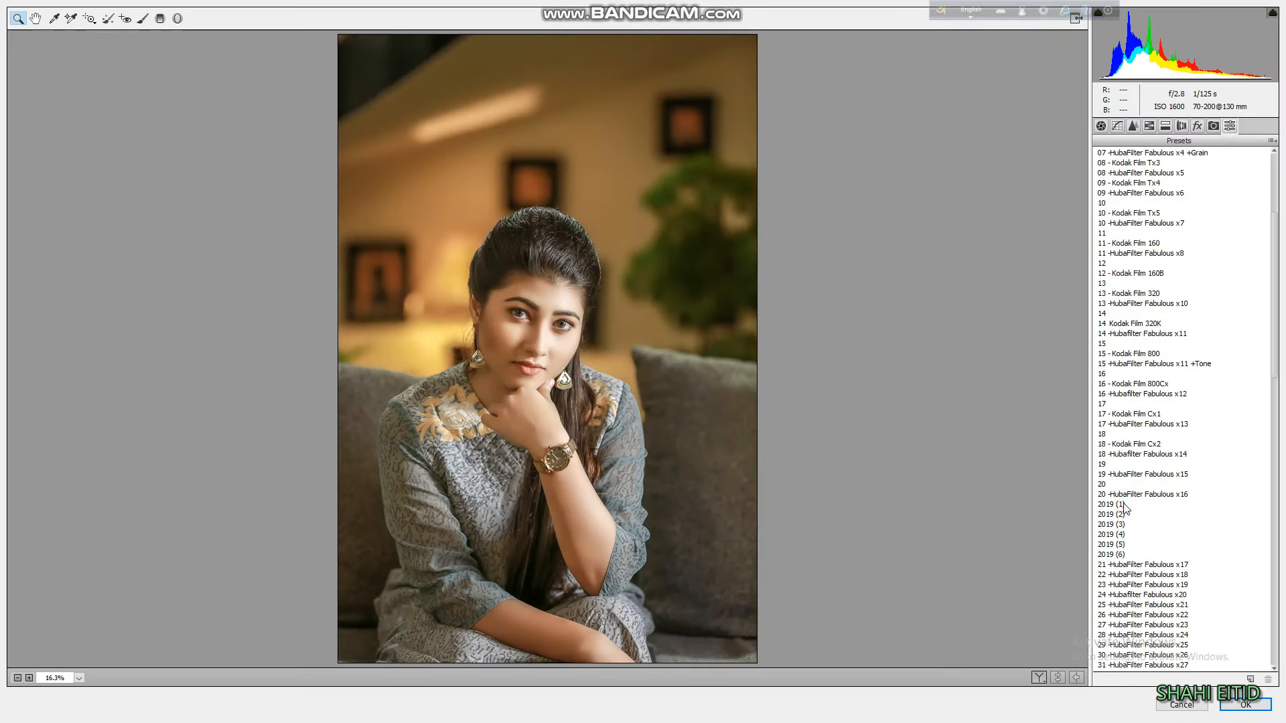
click(1123, 505)
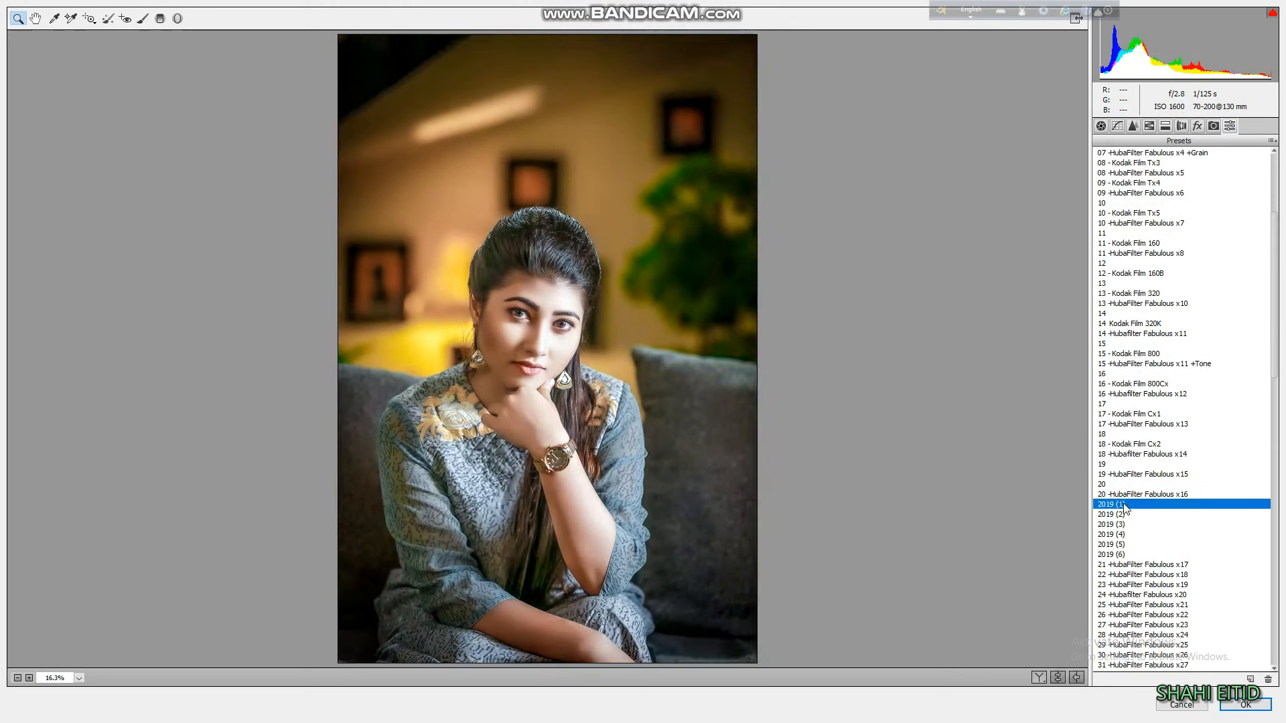
Step: Lower the highlights, desaturate the yellows and greens in the HSL settings, and apply the Camera Raw Filter
click(1101, 126)
drag(1147, 292, 1099, 308)
click(1148, 126)
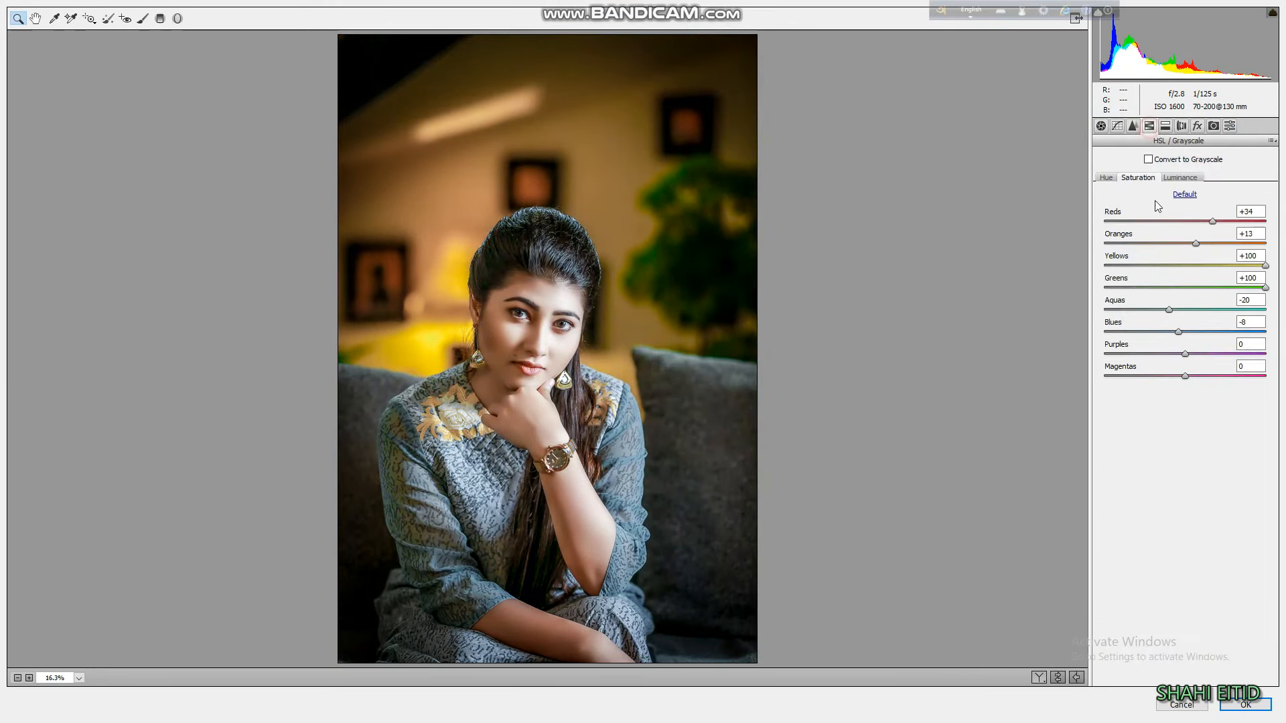
click(1124, 265)
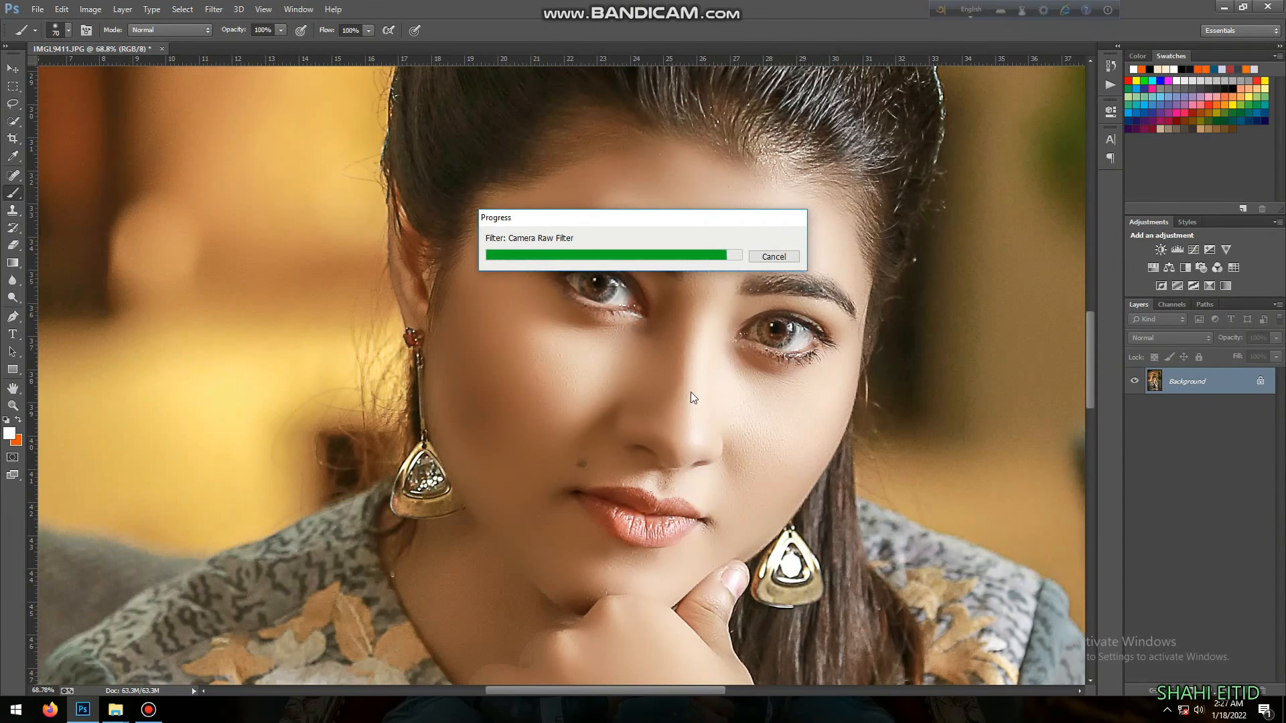
drag(696, 341, 588, 327)
mouse_move(559, 406)
mouse_down()
mouse_move(579, 407)
mouse_move(569, 327)
mouse_move(551, 326)
mouse_up()
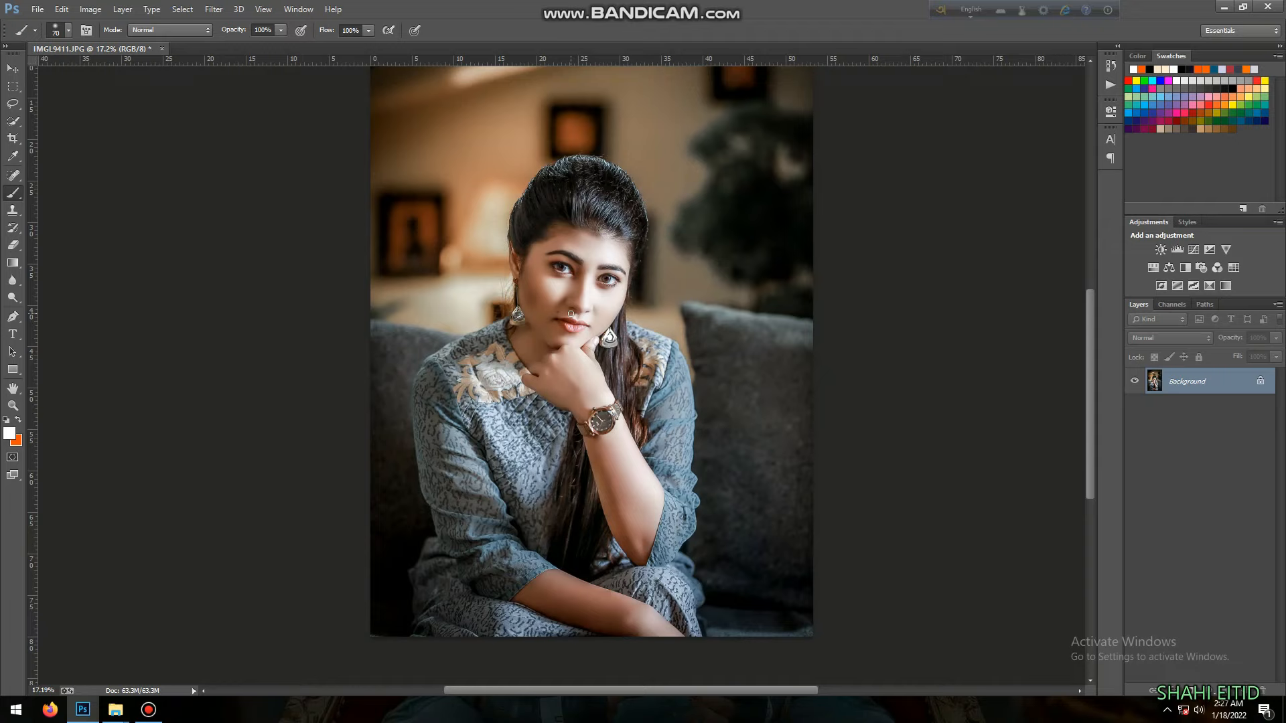
Step: Apply another Camera Raw Filter pass with luminance noise reduction of 42 and a sharpening amount of 16
drag(570, 288, 526, 329)
click(218, 9)
click(247, 85)
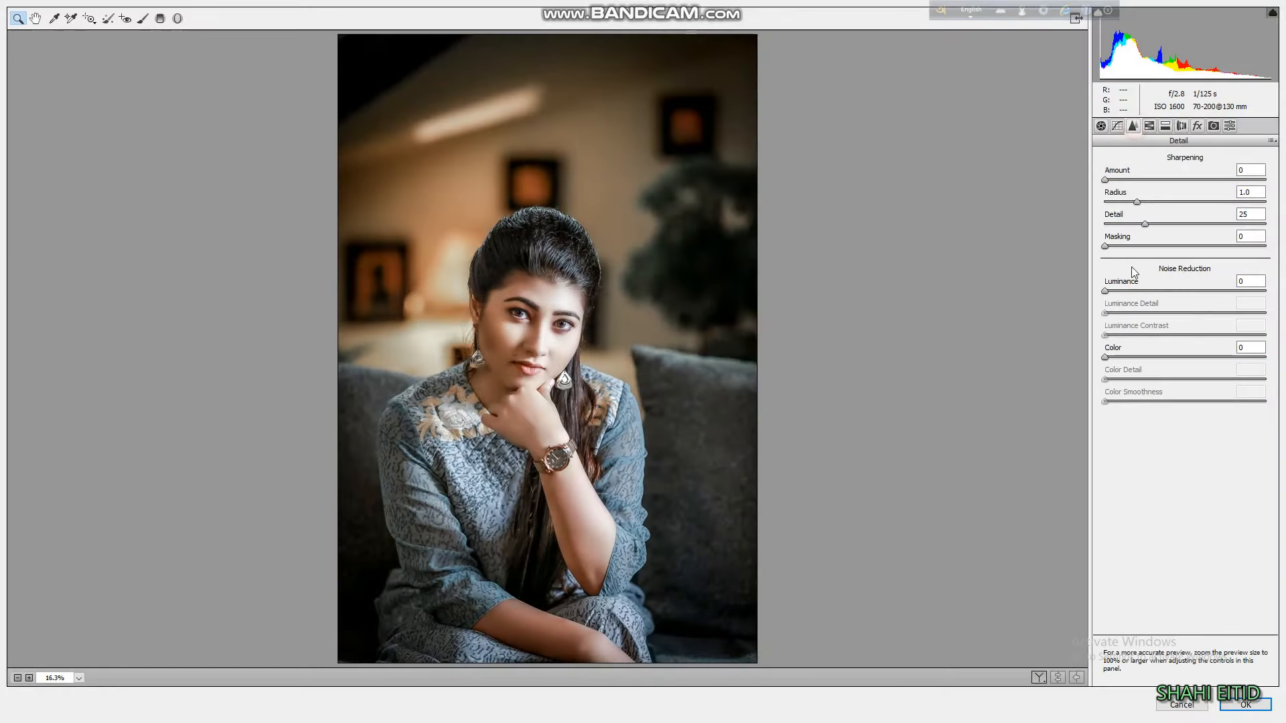
drag(1131, 282, 1163, 284)
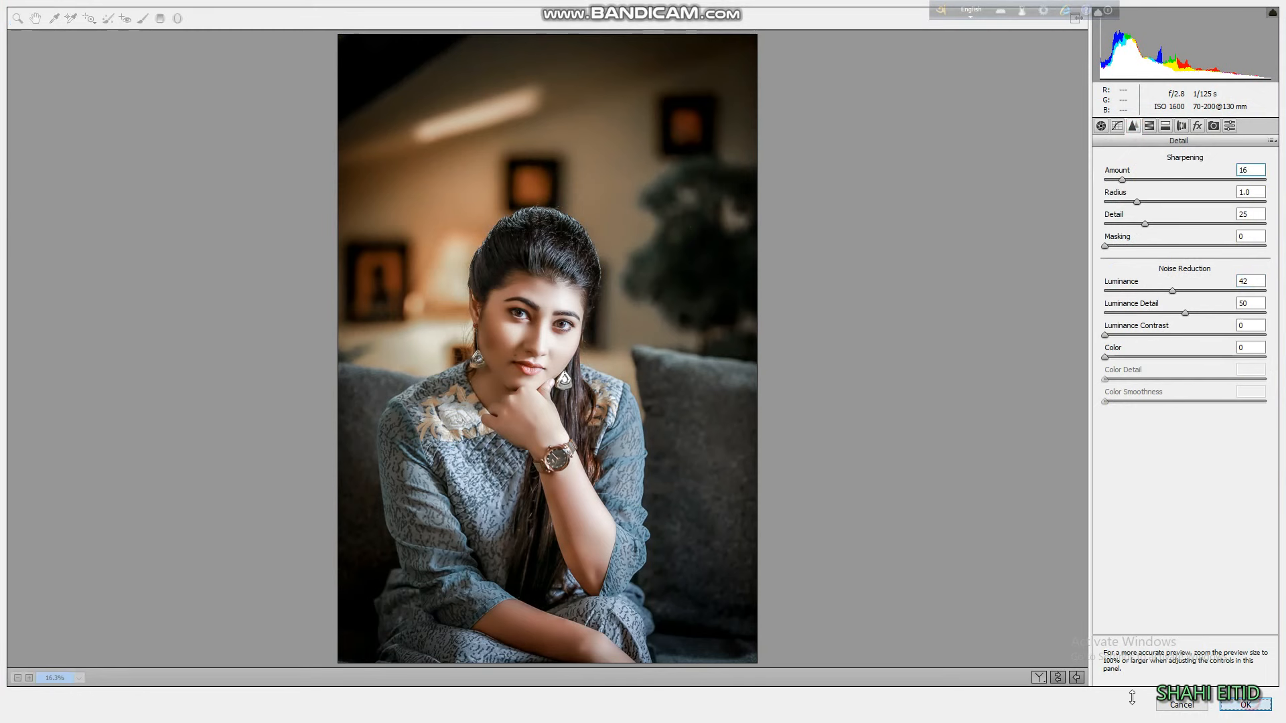
click(1226, 704)
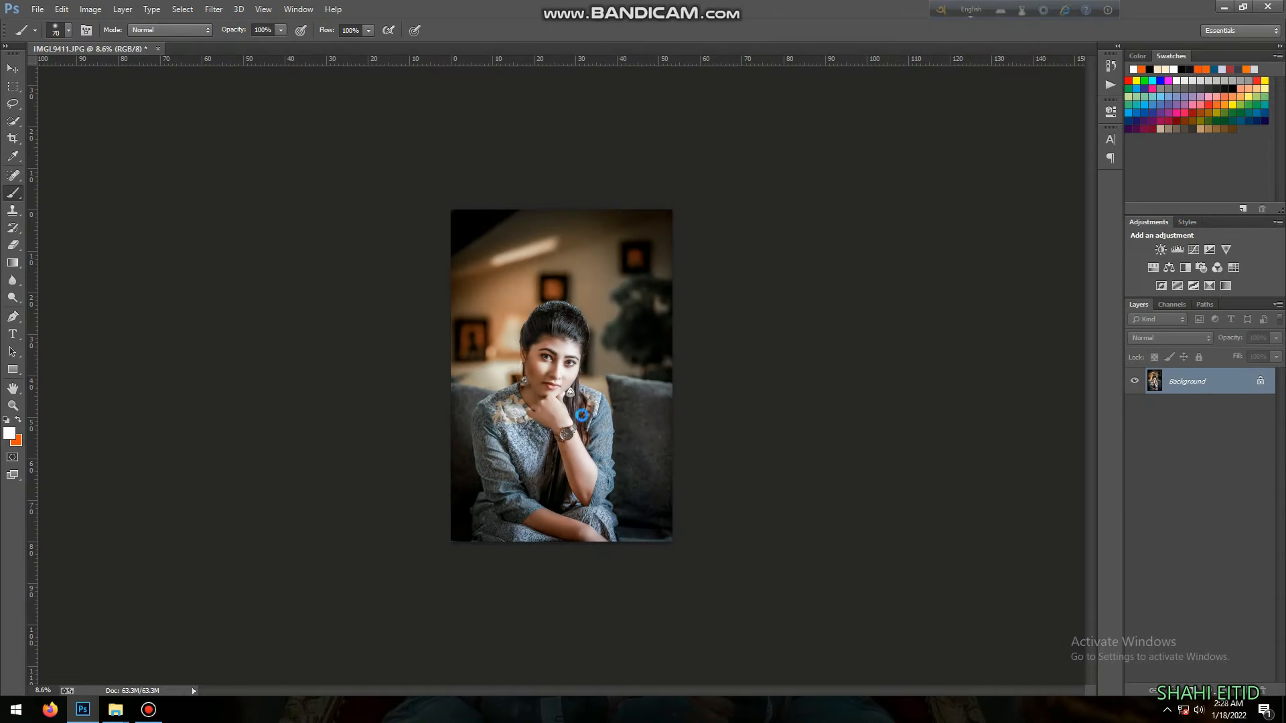
drag(546, 362, 638, 460)
drag(657, 415, 481, 392)
Step: Add a Curves adjustment layer above the photo and raise the midtones of its RGB curve
key(ctrl+m)
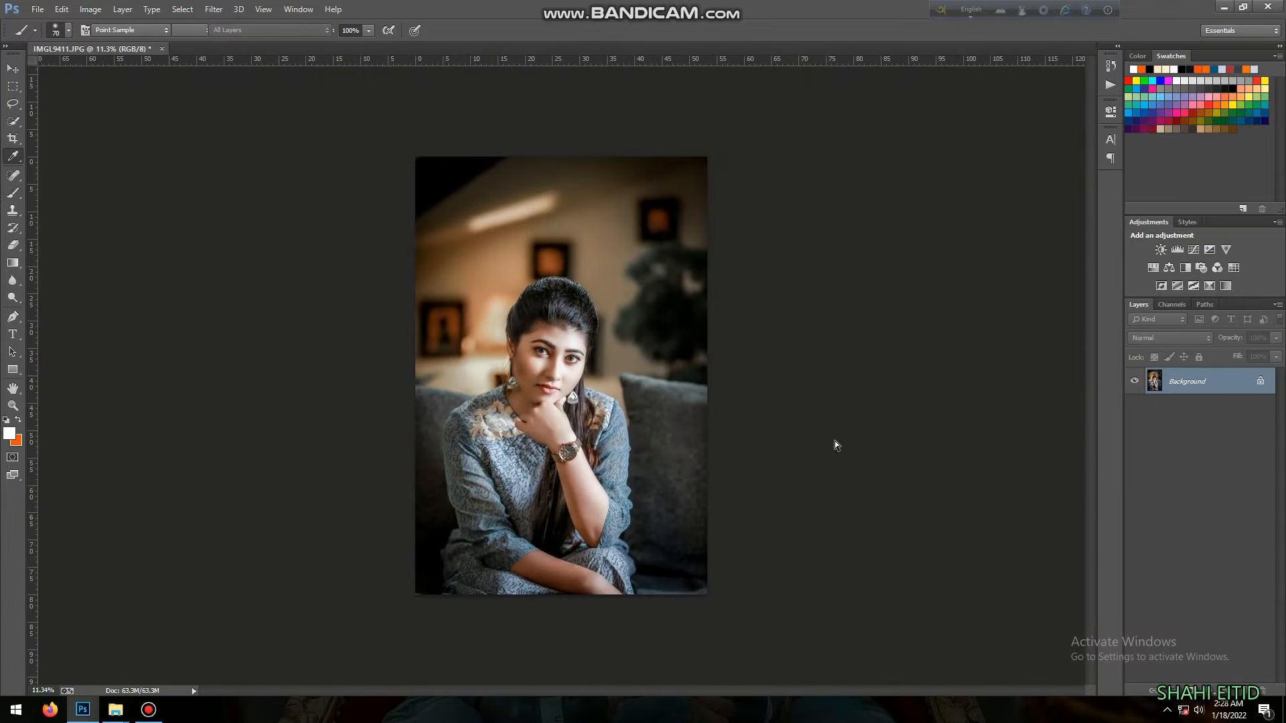
click(957, 329)
click(1208, 689)
click(1188, 473)
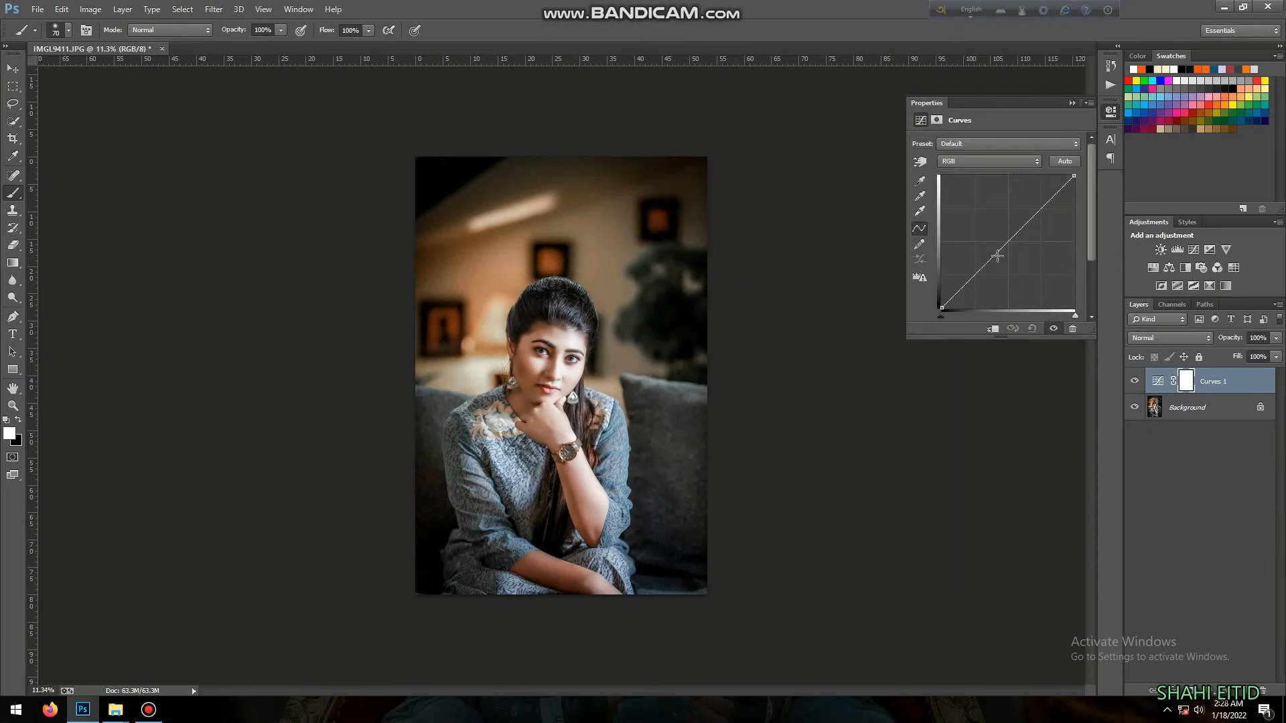
drag(983, 268, 983, 223)
click(1072, 103)
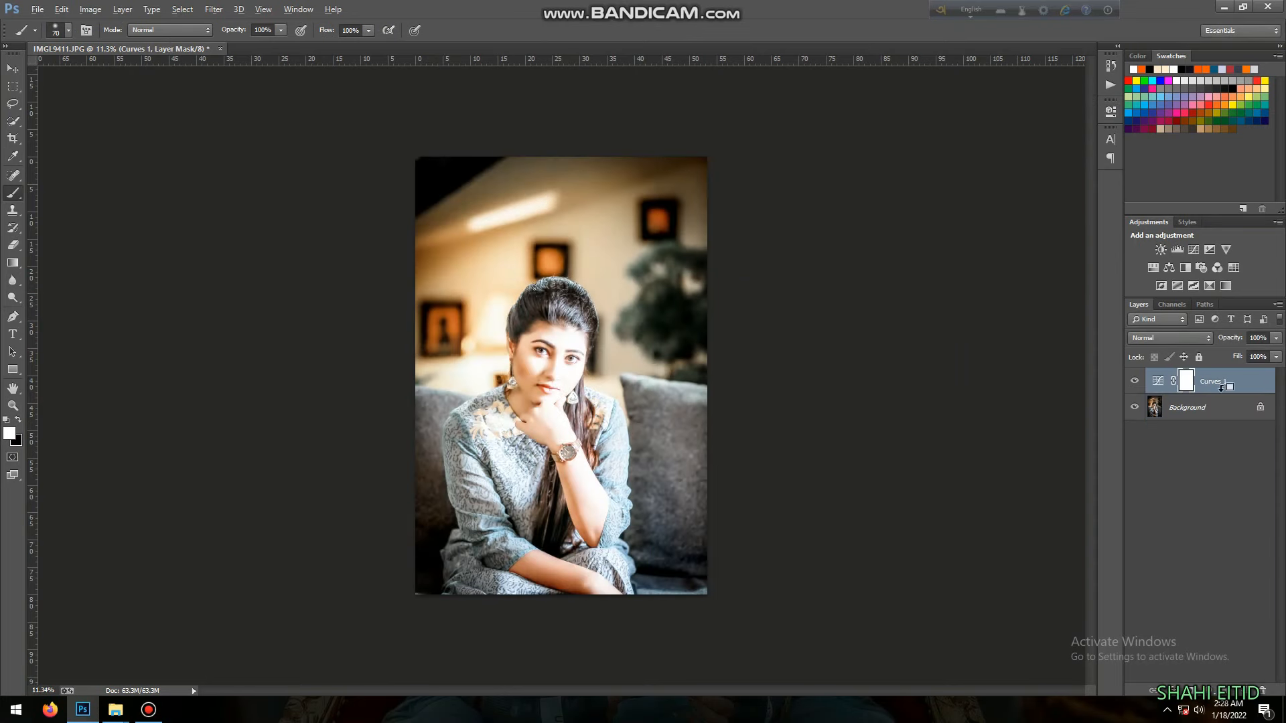
Step: Restrict the Curves layer to the lighter tones in its blending options, and reduce its opacity before flattening the image
double_click(1242, 385)
drag(957, 455, 1047, 450)
click(1126, 209)
drag(543, 346, 626, 348)
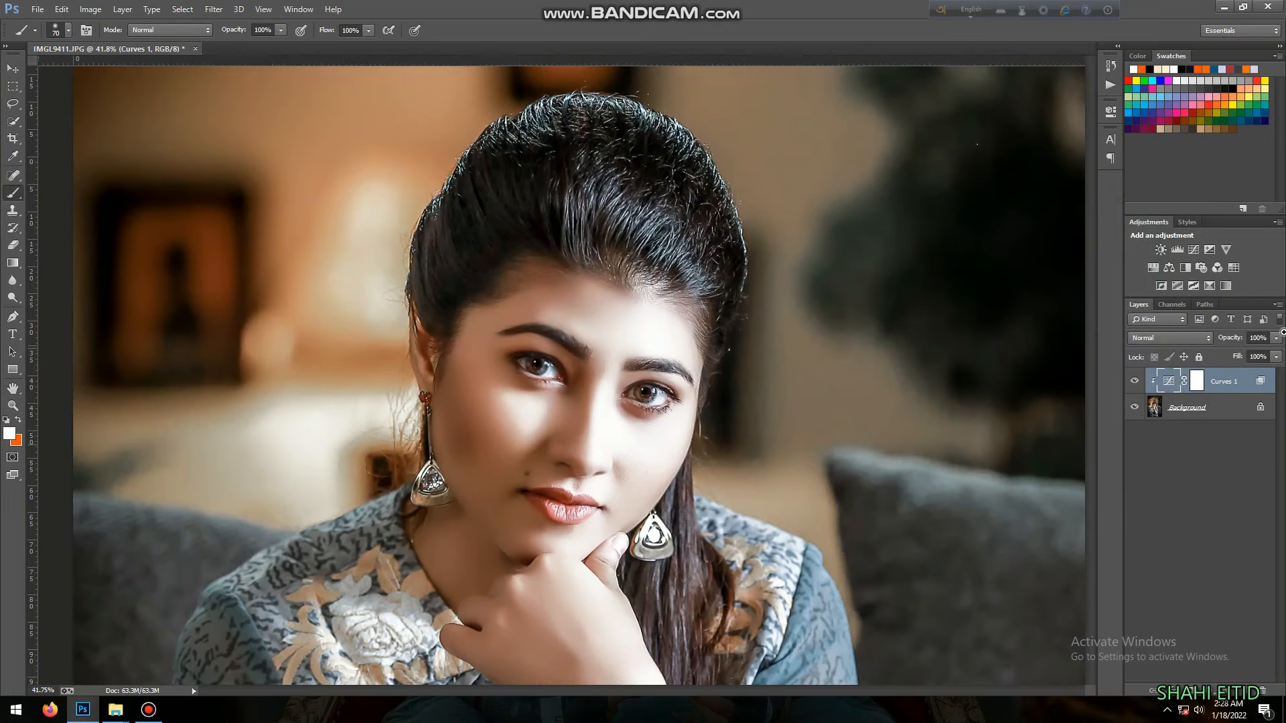
drag(1236, 338, 1193, 341)
drag(860, 373, 770, 373)
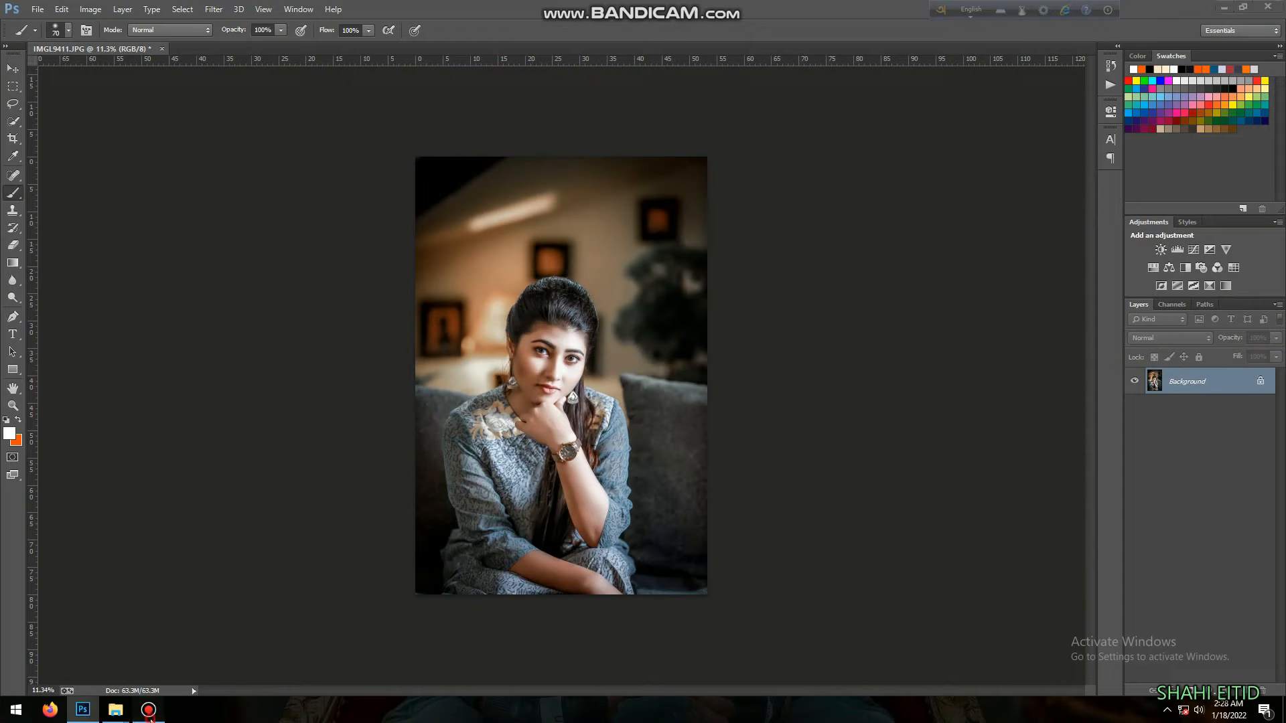
Step: In Camera Raw's Camera Calibration, set shadow tint to -29, green primary hue to -7, blue primary hue to -22 and blue saturation to +26
drag(542, 343, 638, 344)
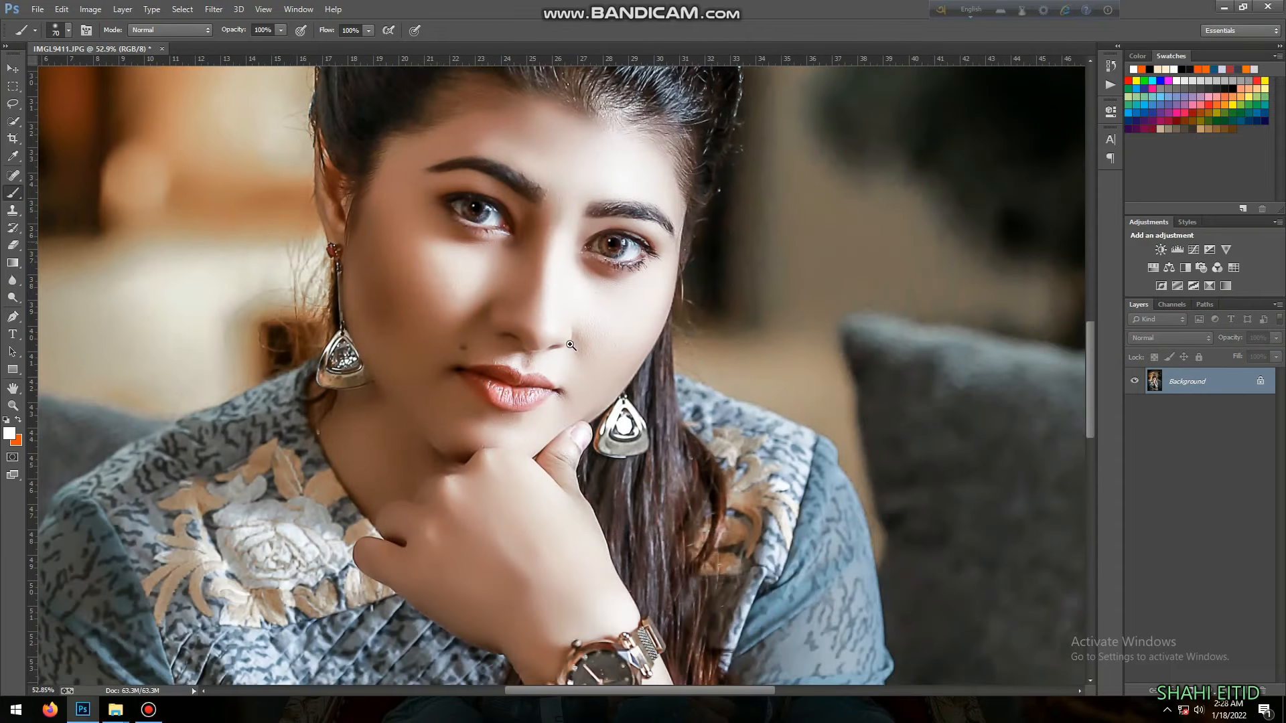
key(ctrl+0)
click(214, 9)
click(255, 87)
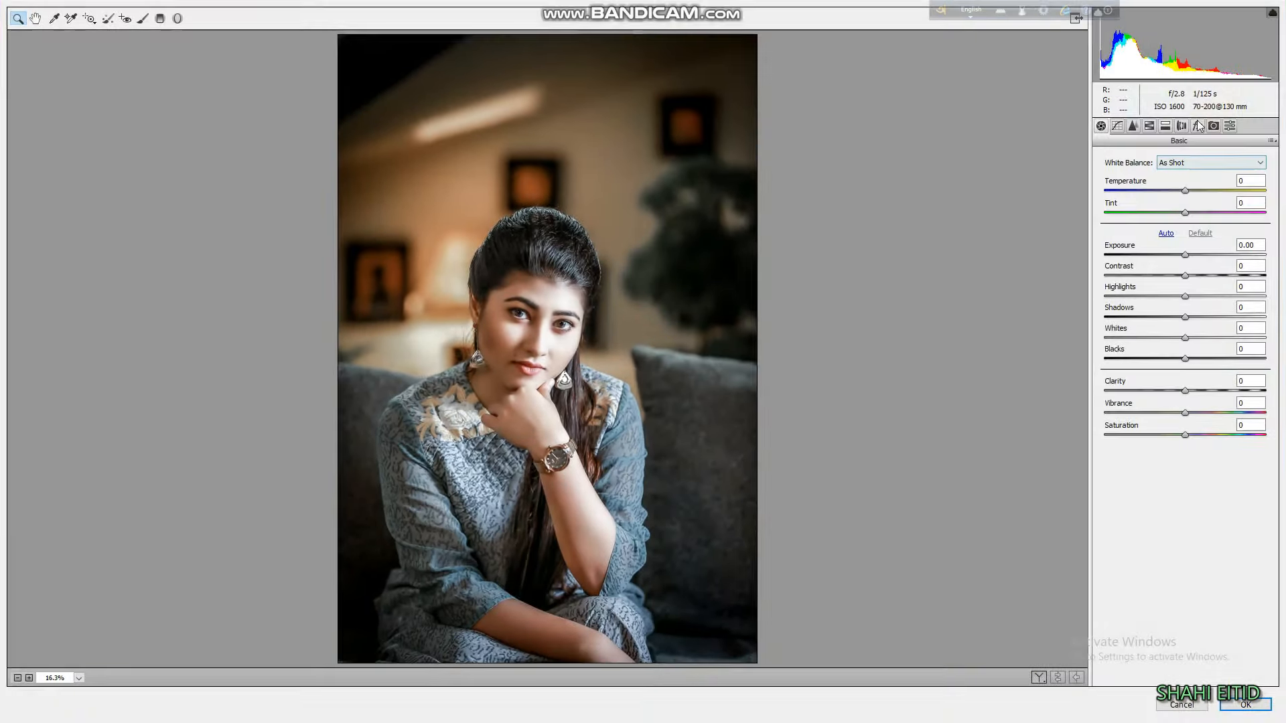
click(1212, 126)
mouse_move(1170, 313)
mouse_down()
mouse_move(1228, 312)
mouse_move(1165, 313)
mouse_up()
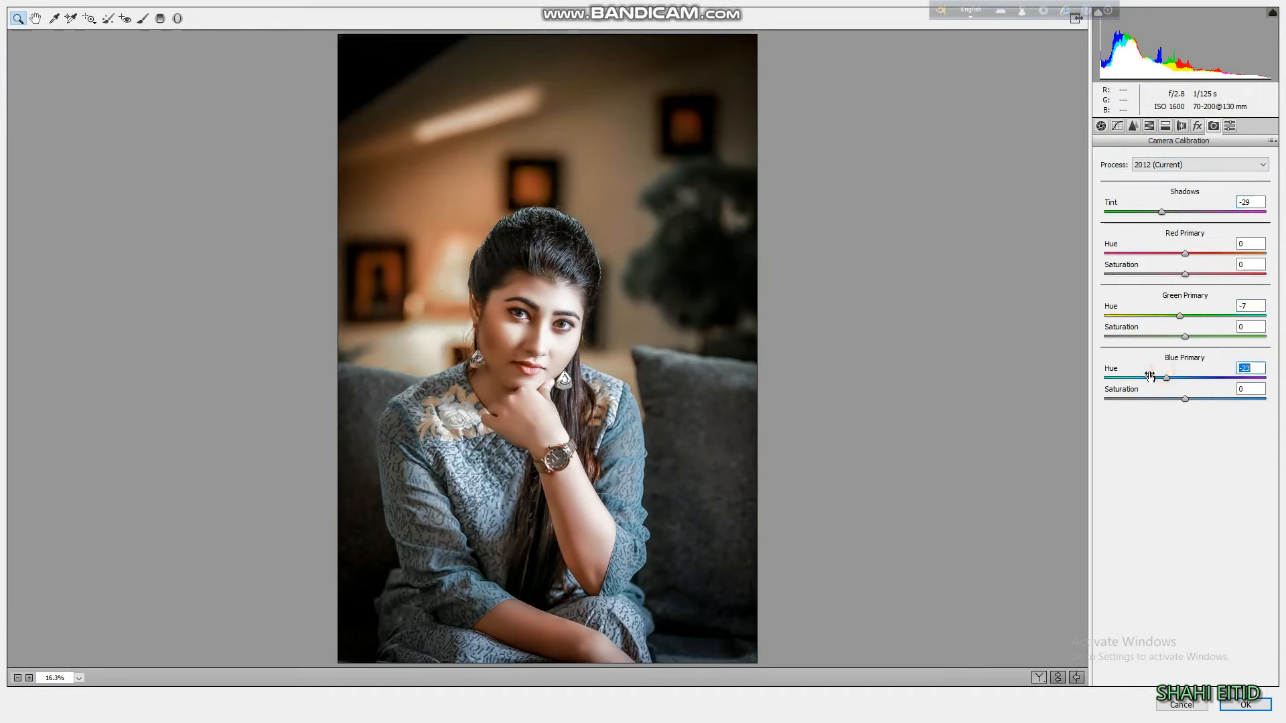
mouse_move(1161, 391)
mouse_down()
mouse_move(1135, 396)
mouse_move(1182, 394)
mouse_up()
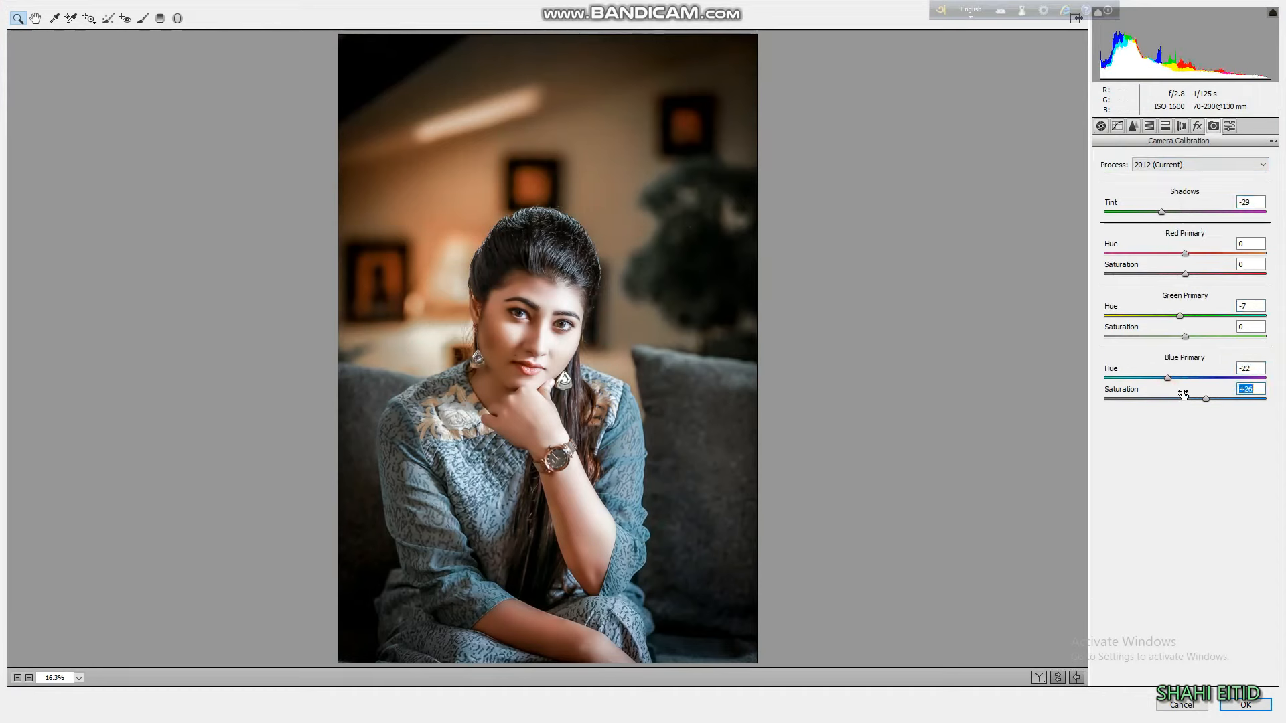
Step: Adjust the individual color ranges in the HSL / Grayscale settings and apply the Camera Raw Filter
click(1195, 126)
click(1180, 126)
click(1148, 126)
drag(1195, 265, 1120, 283)
key(Return)
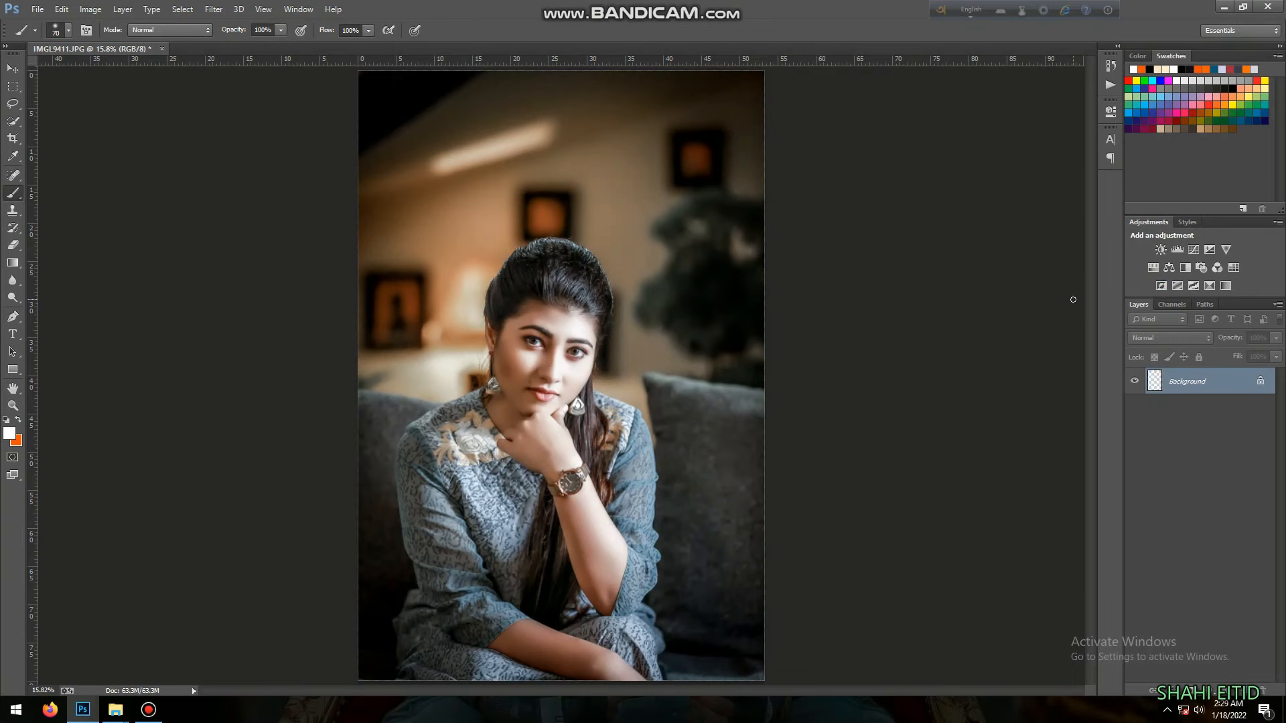
drag(517, 386, 746, 411)
Step: Paint an orange glow with a white core over the lamp beside the woman's head on a new layer, blended as Screen
click(1242, 691)
drag(500, 391, 606, 405)
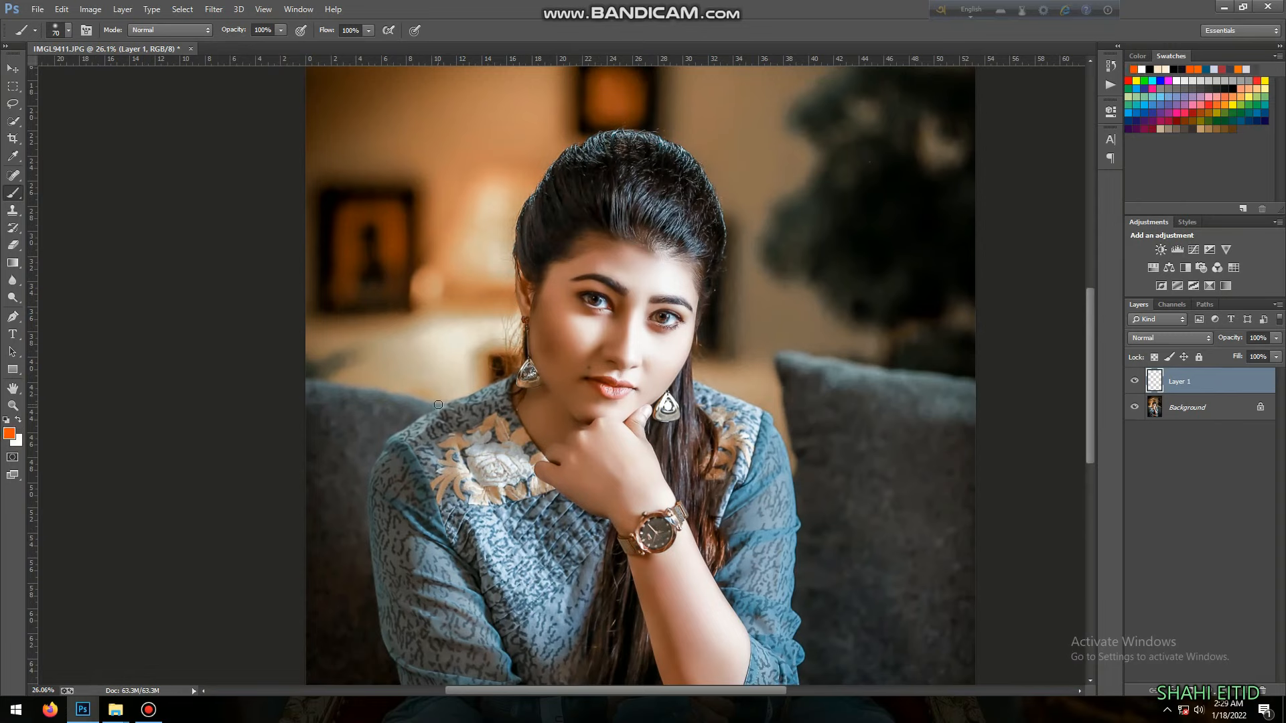
key(bracketleft)
click(469, 328)
key(x)
key(bracketleft)
click(474, 329)
click(1188, 337)
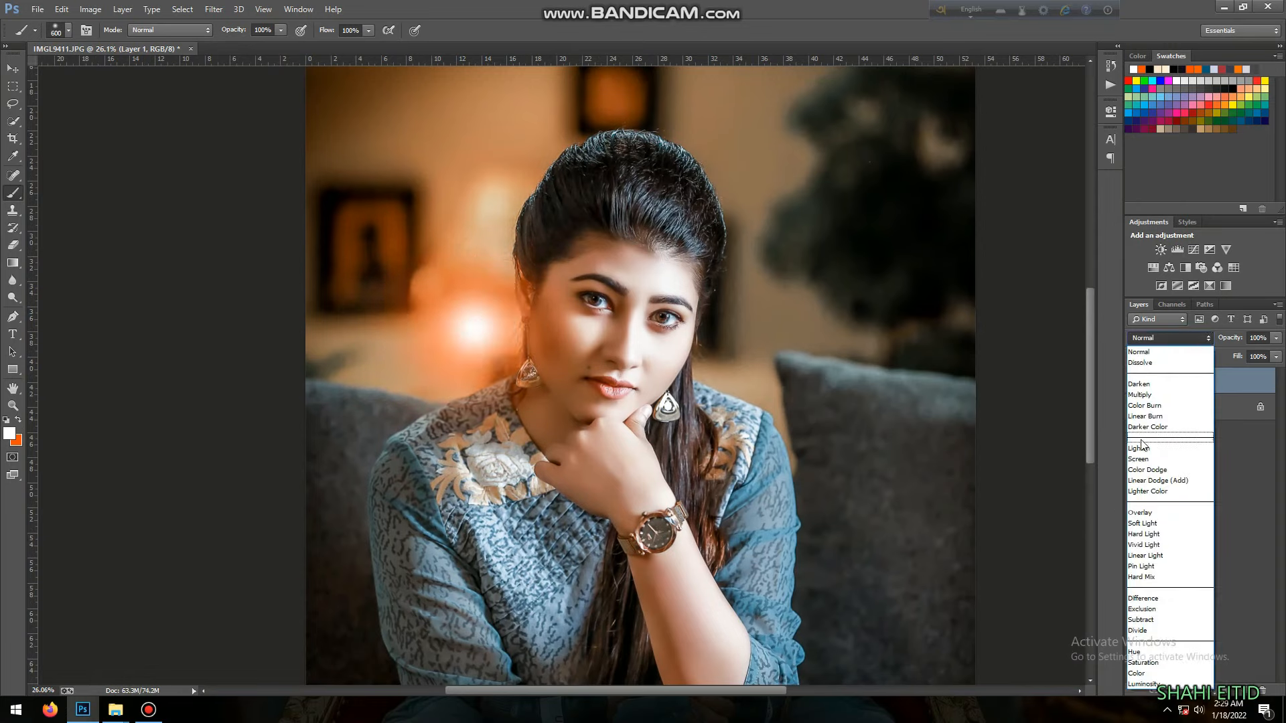
click(1139, 459)
drag(564, 319, 490, 320)
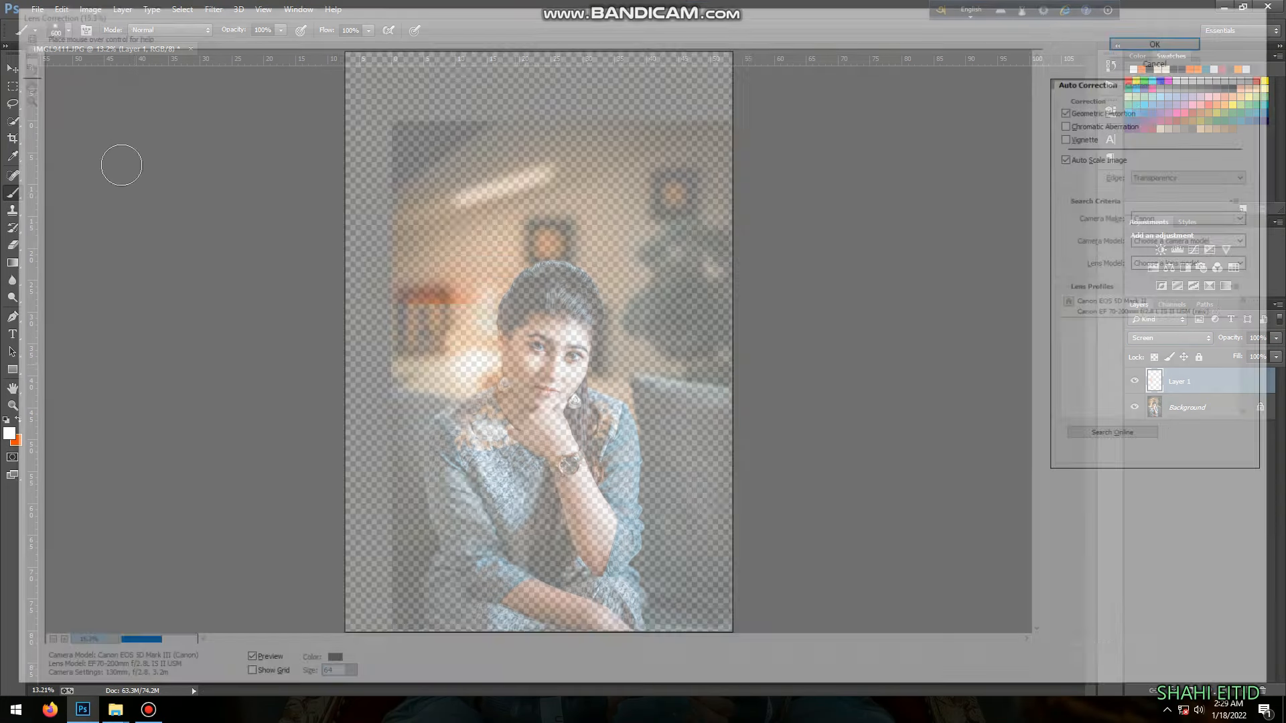
Step: Try copies of the glow over the three framed wall pictures at 66% opacity, and delete the copies
key(ctrl+j)
key(v)
drag(438, 347, 413, 325)
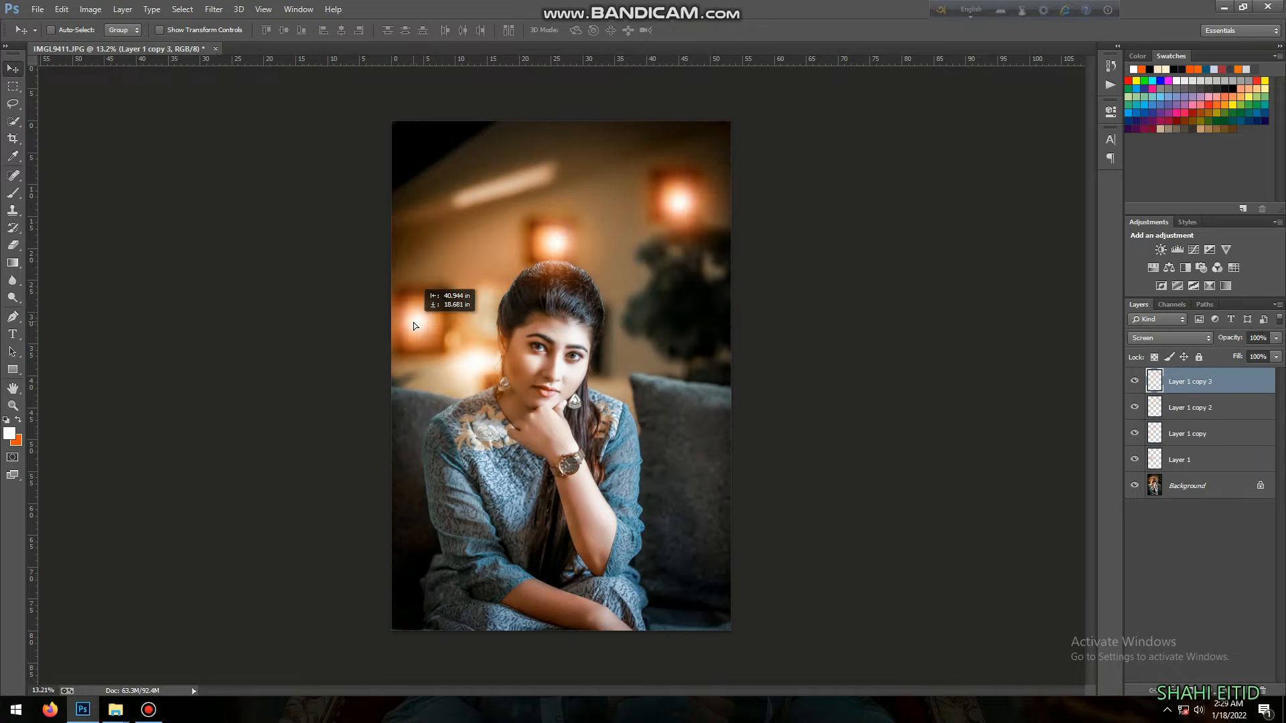
shift+click(1191, 435)
key(6)
key(6)
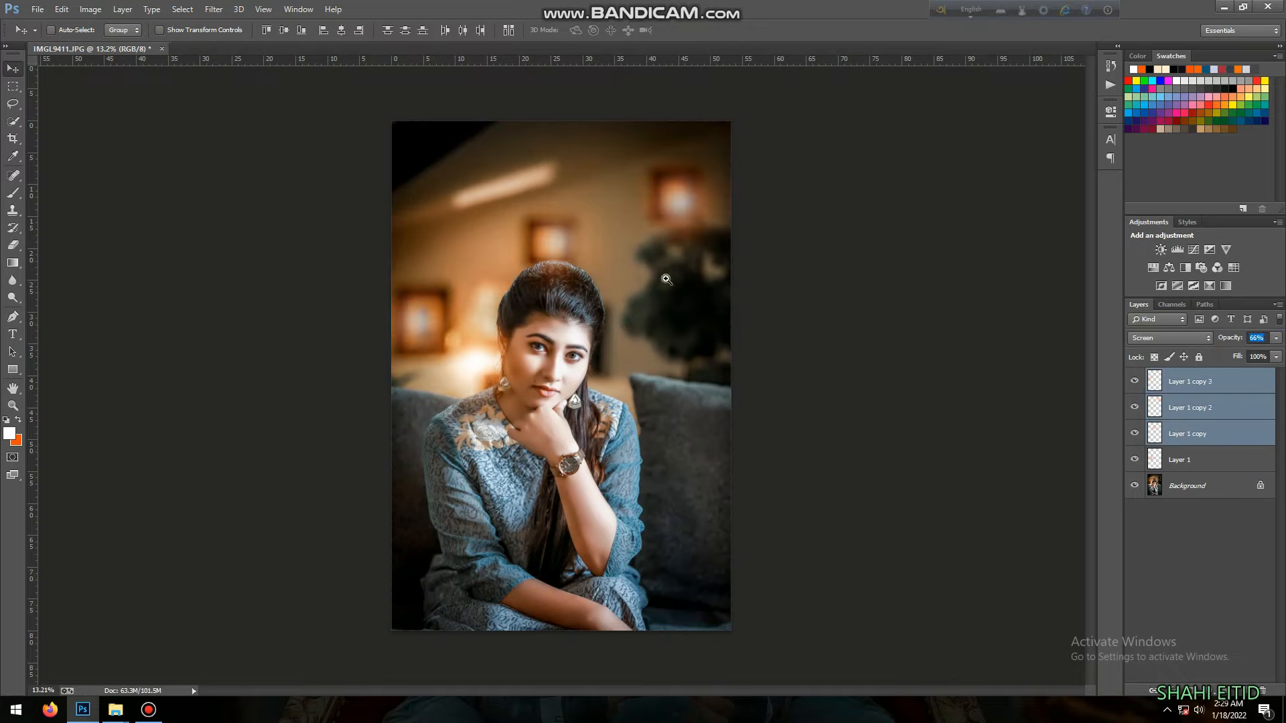
scroll(593, 302, down, 3)
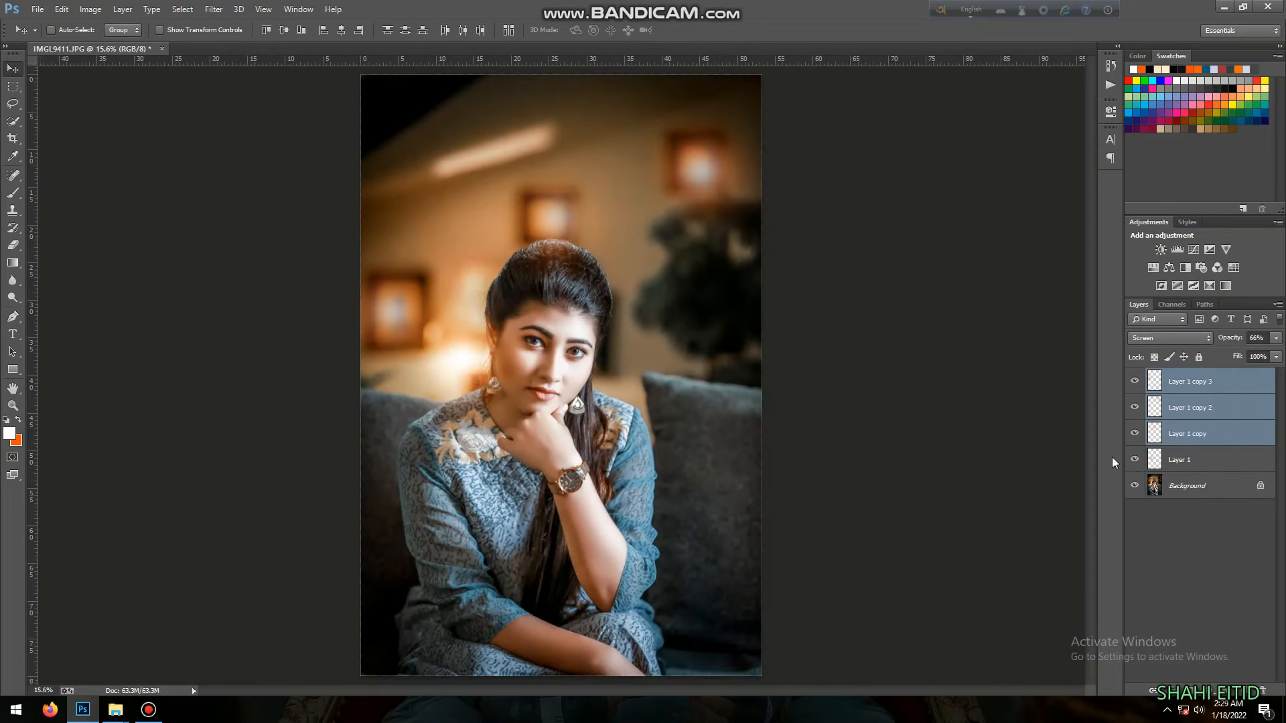
drag(1259, 423, 1262, 689)
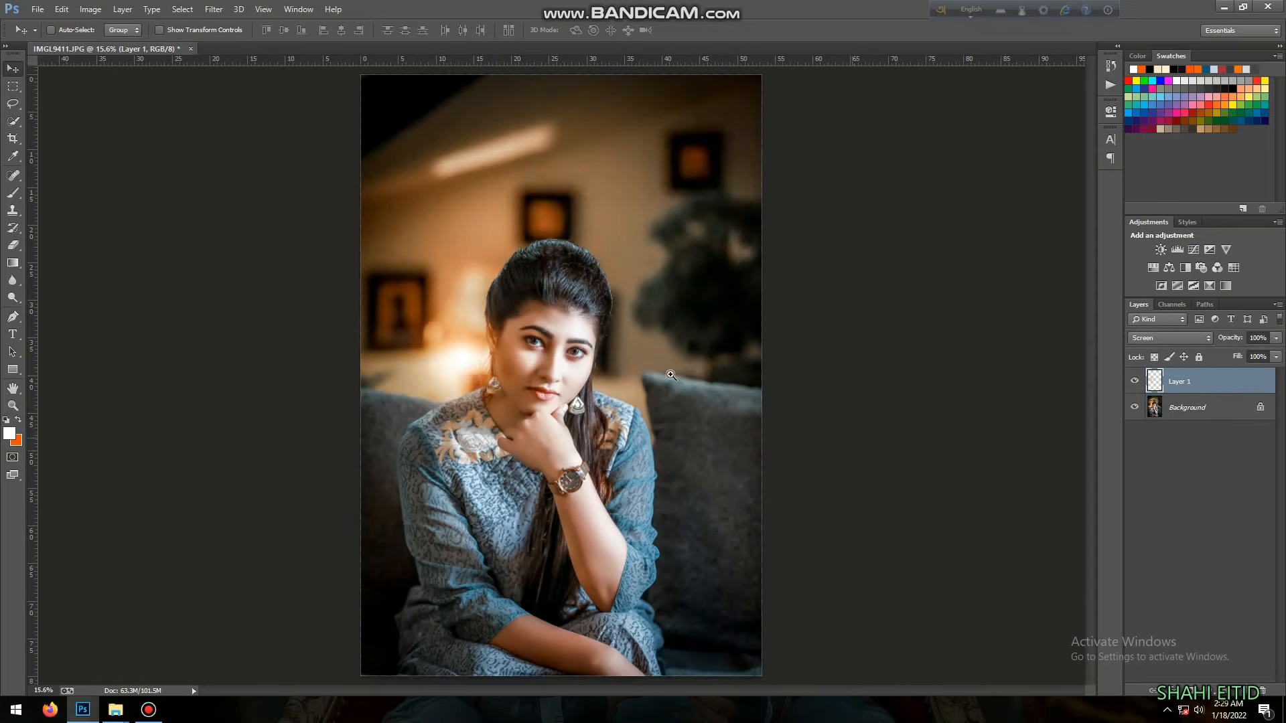
Step: Flatten the remaining lamp glow into the background and save the image
scroll(592, 377, down, 4)
scroll(592, 377, up, 5)
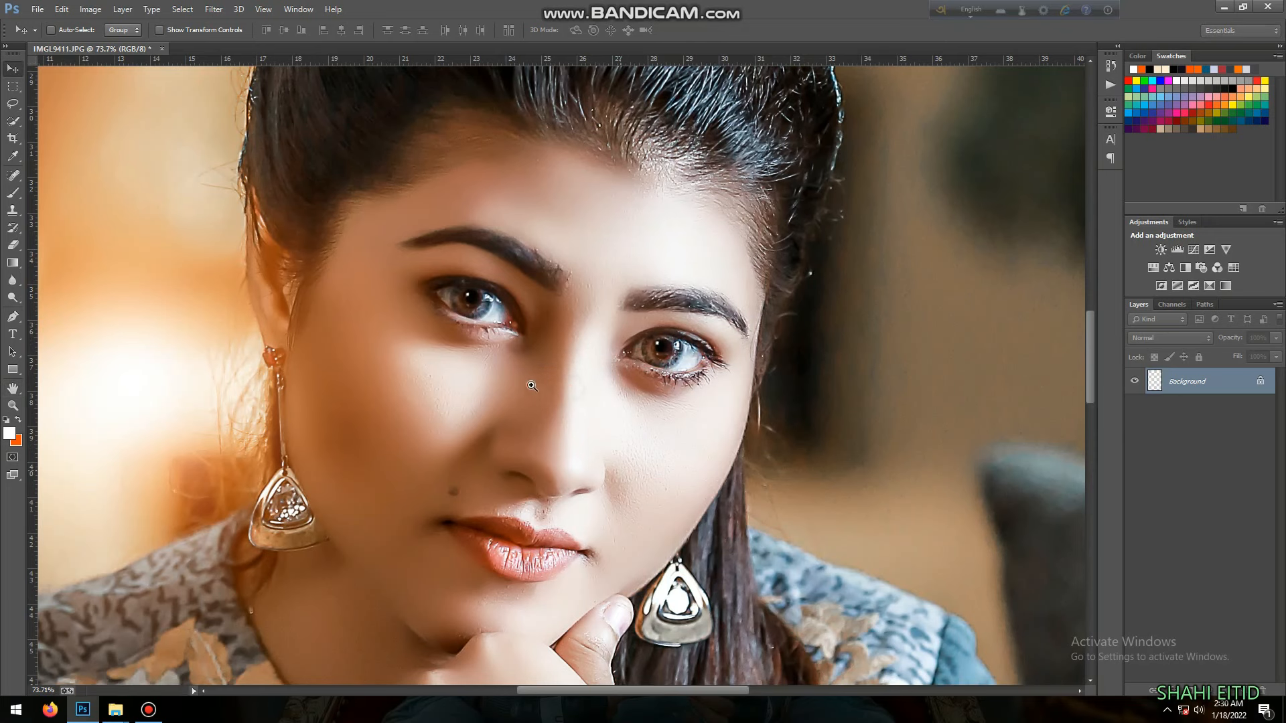
scroll(532, 386, down, 10)
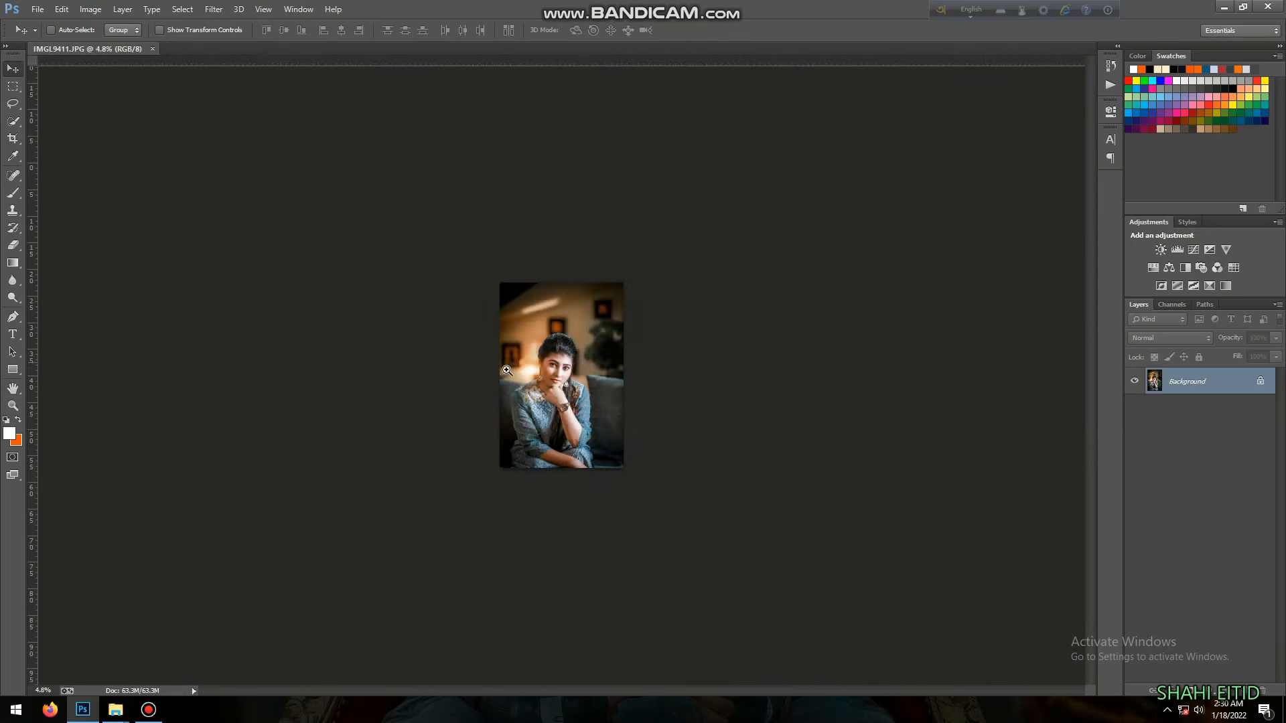
drag(506, 370, 562, 370)
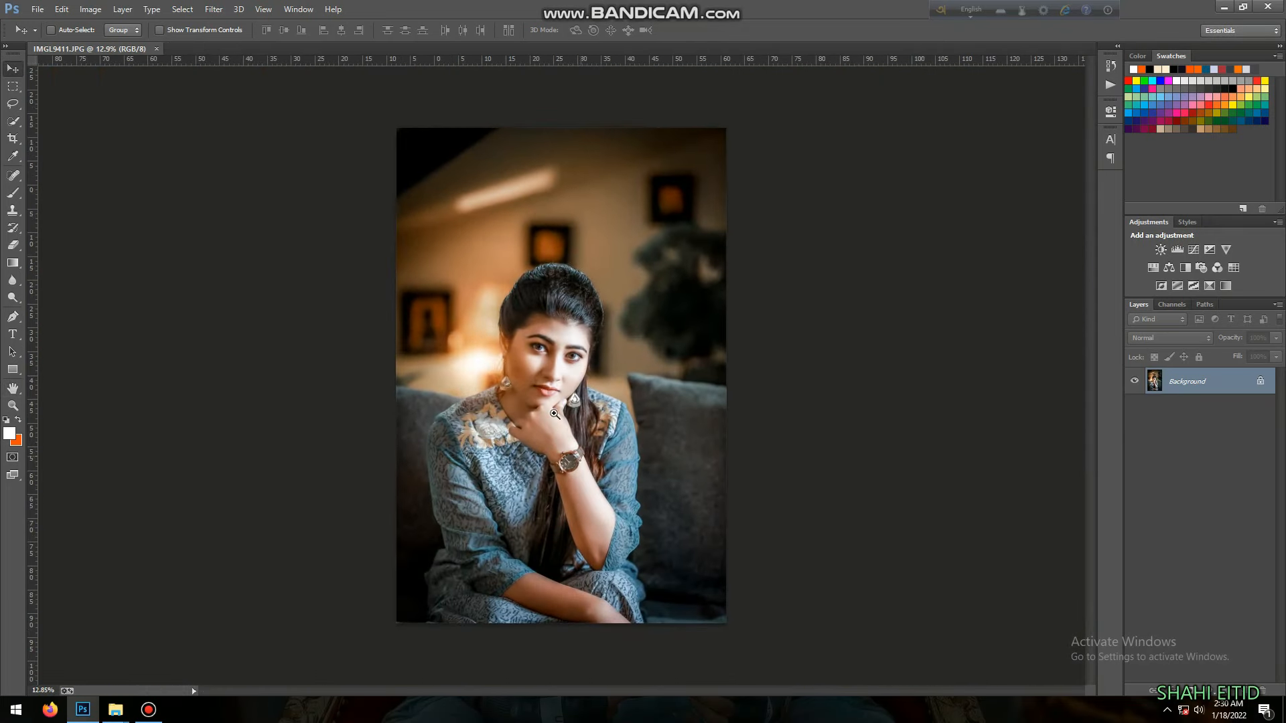
click(211, 9)
click(249, 88)
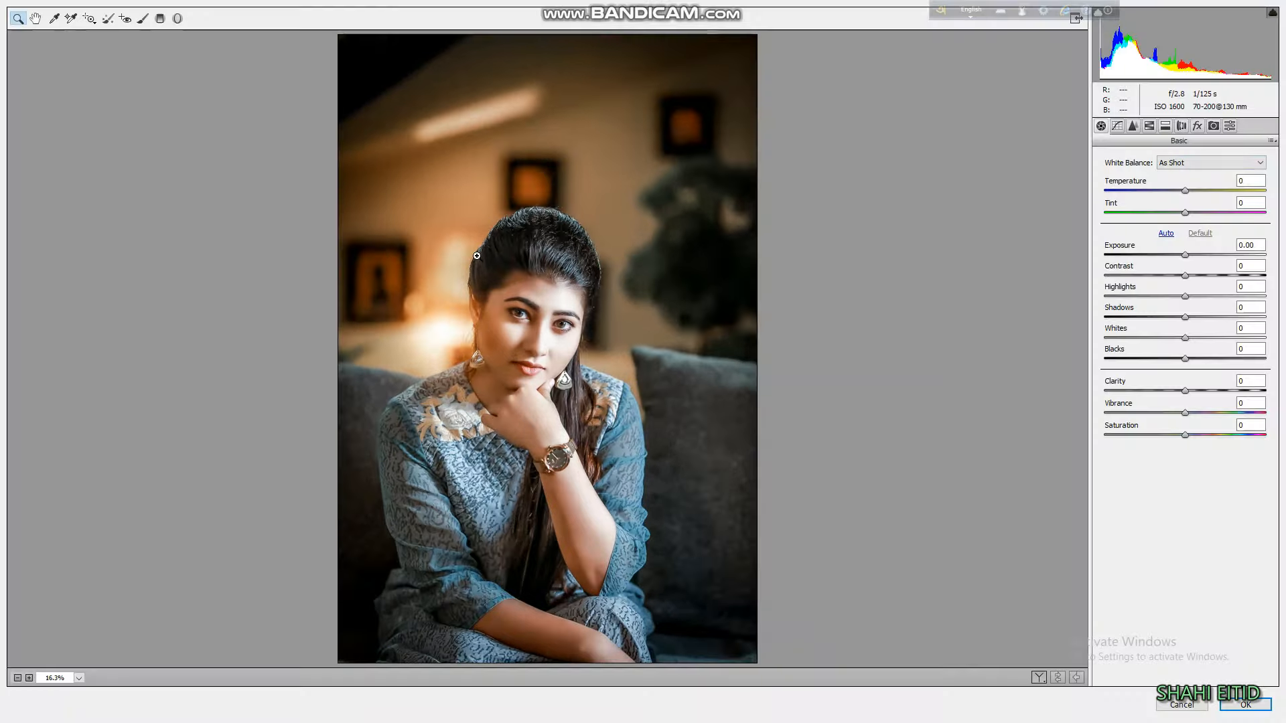
click(1196, 705)
Step: Add a new layer and paint one orange glow with a 3000 px brush just outside the photo's left edge beside the couch
click(1243, 690)
click(5, 199)
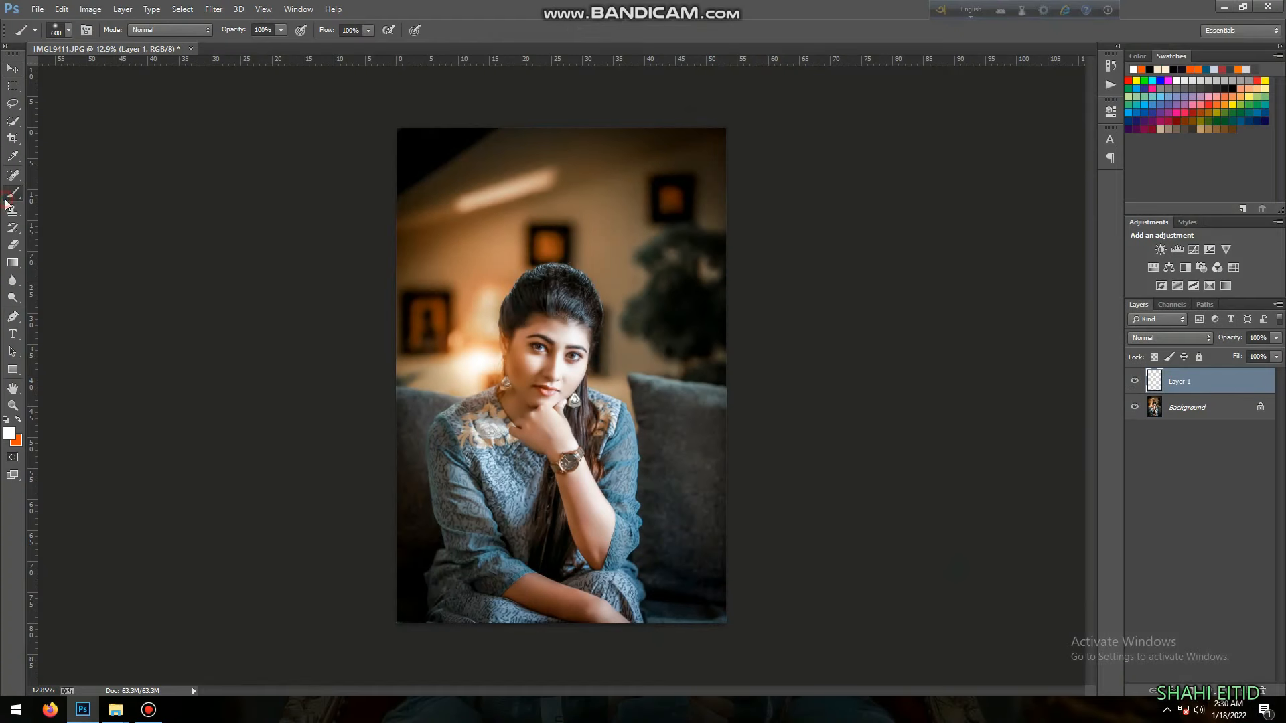
key(bracketright)
key(bracketright)
key(bracketright)
key(bracketright)
key(bracketright)
key(bracketright)
key(bracketright)
key(bracketright)
key(bracketright)
key(bracketright)
key(bracketright)
key(bracketright)
key(bracketright)
key(bracketright)
key(bracketright)
key(bracketright)
key(bracketright)
key(bracketright)
key(bracketright)
key(bracketright)
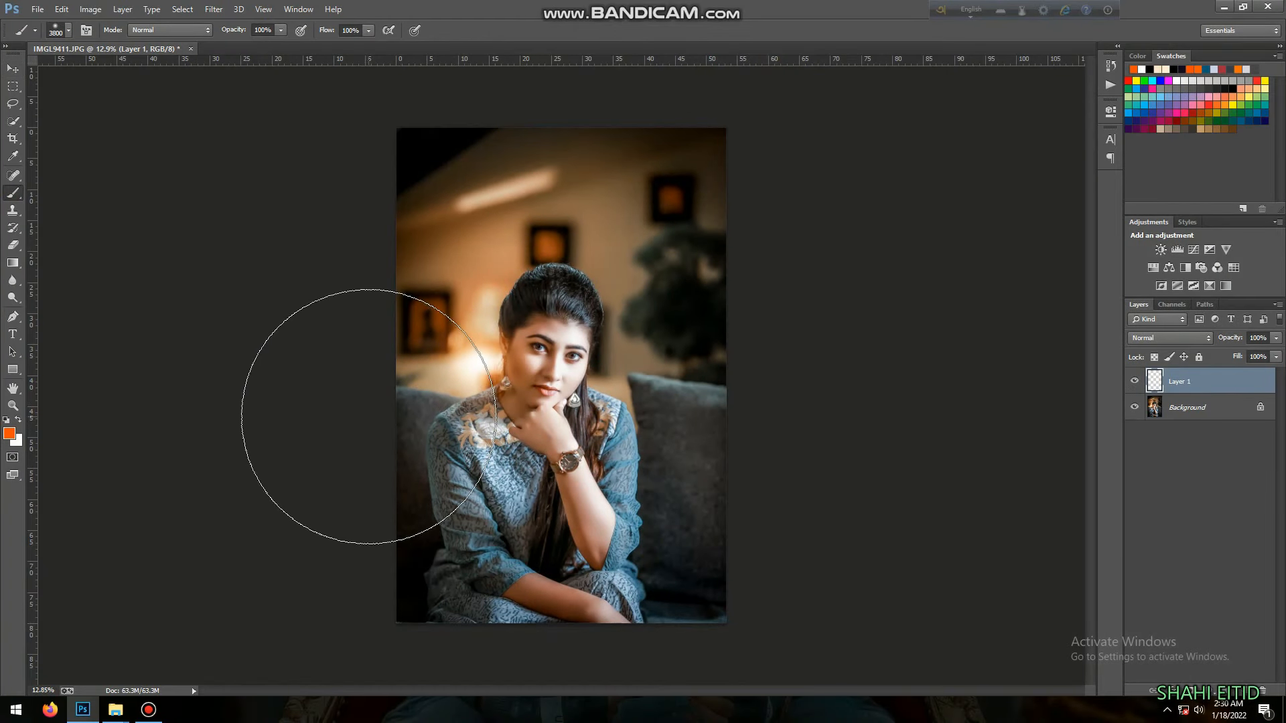
click(368, 416)
Step: Switch the brush to white at 2000 px and set the large glow layer's blend mode to Screen
key(bracketleft)
key(bracketleft)
key(bracketleft)
key(bracketleft)
key(bracketleft)
key(bracketleft)
key(bracketleft)
key(bracketleft)
key(bracketleft)
key(bracketleft)
key(bracketleft)
key(bracketleft)
key(bracketleft)
key(bracketleft)
key(bracketleft)
key(bracketleft)
key(bracketleft)
click(1169, 338)
click(1151, 442)
scroll(500, 374, down, 2)
scroll(501, 362, up, 1)
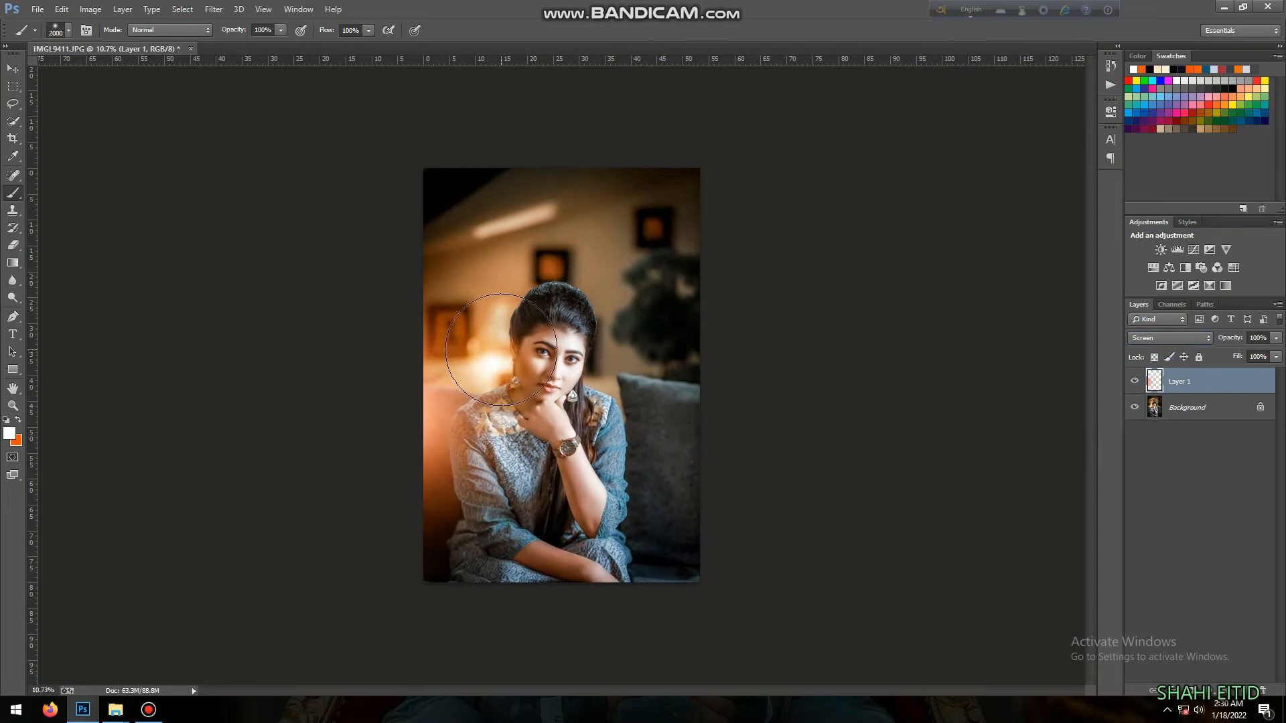
Step: Widen the orange glow horizontally with Free Transform and lower its layer's opacity
key(ctrl+t)
mouse_move(422, 385)
mouse_down()
mouse_move(335, 385)
mouse_move(422, 395)
mouse_up()
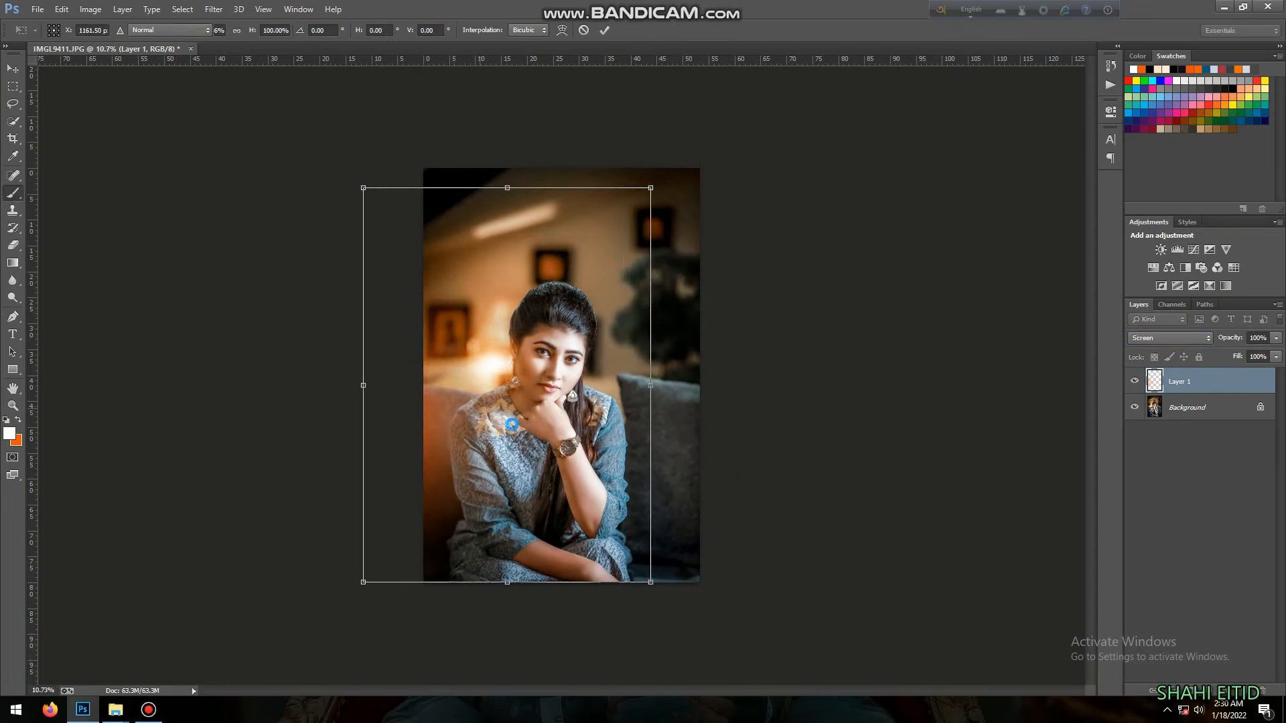
key(Return)
drag(1228, 339, 1198, 341)
Step: Merge the glow layer into the background and save the finished portrait
key(ctrl+e)
mouse_move(496, 373)
mouse_down()
mouse_move(559, 379)
mouse_move(482, 363)
mouse_move(547, 361)
mouse_up()
key(ctrl+s)
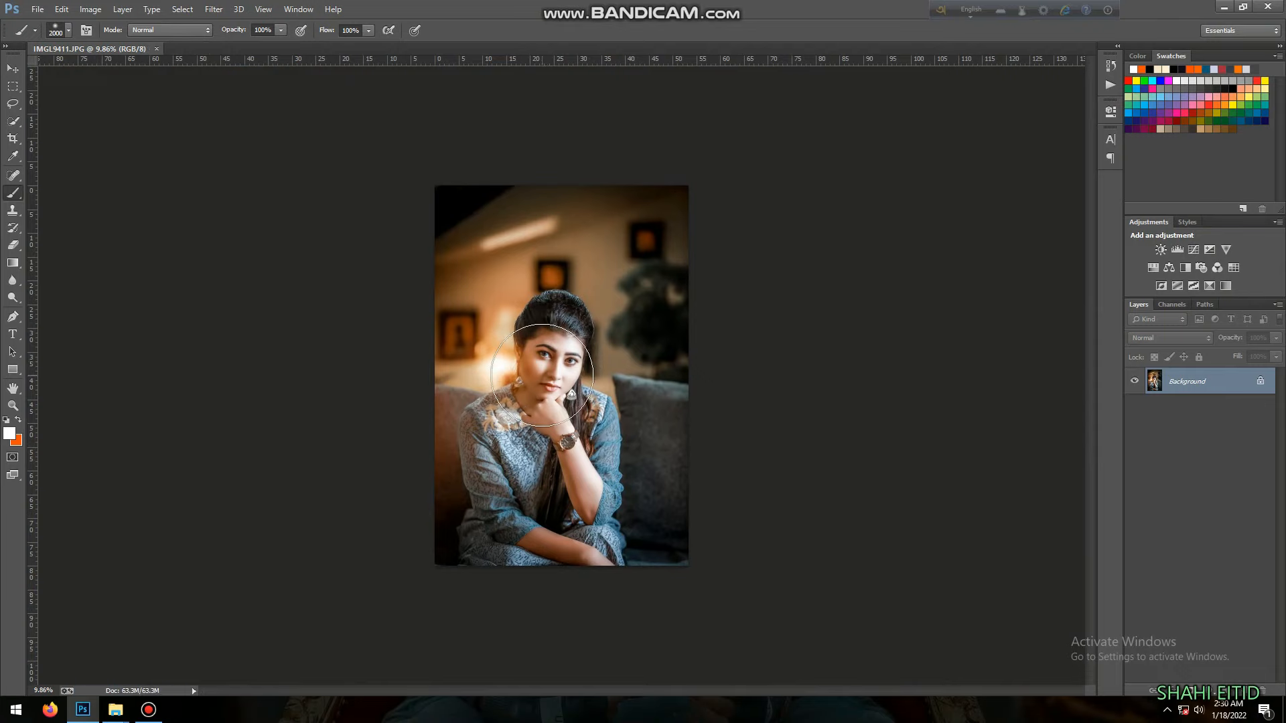